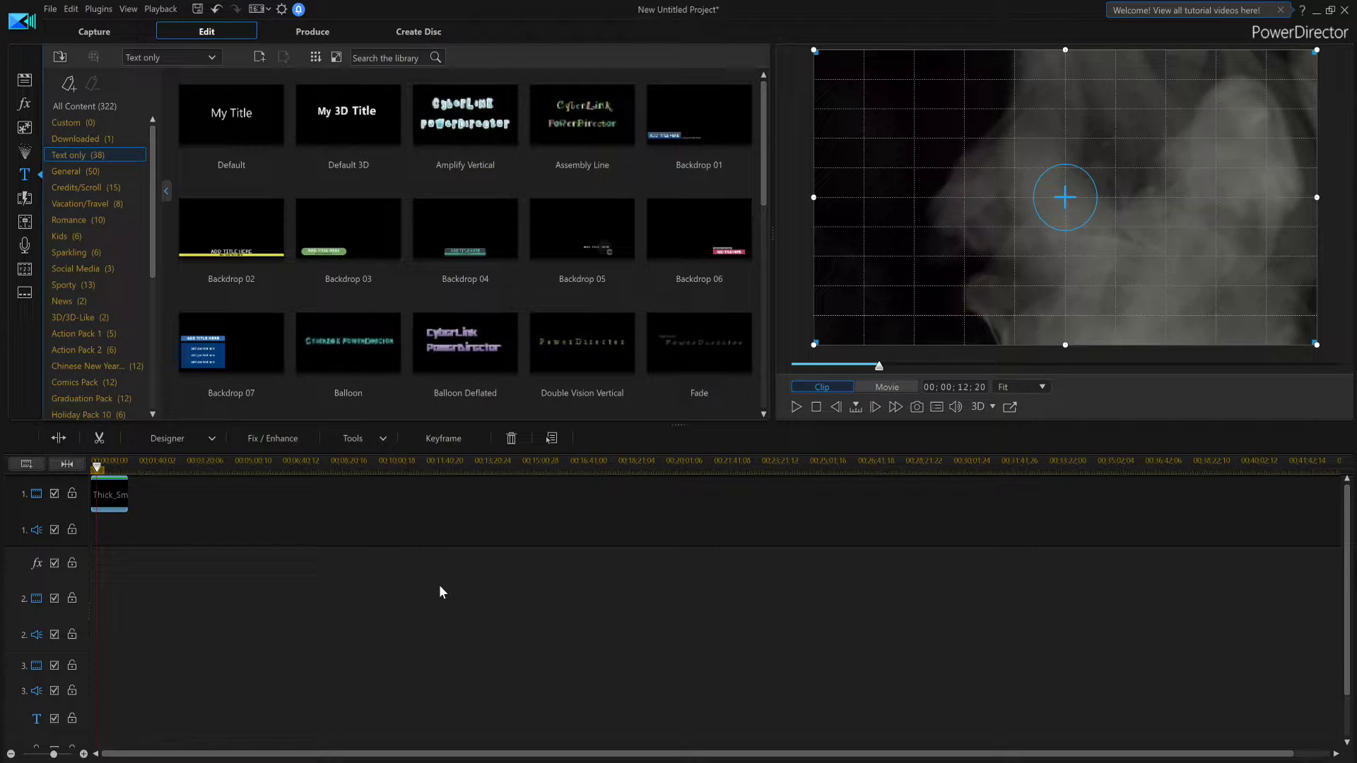
- Place the default My Title template on track 2, stretched to the smoke clip's end
click(798, 410)
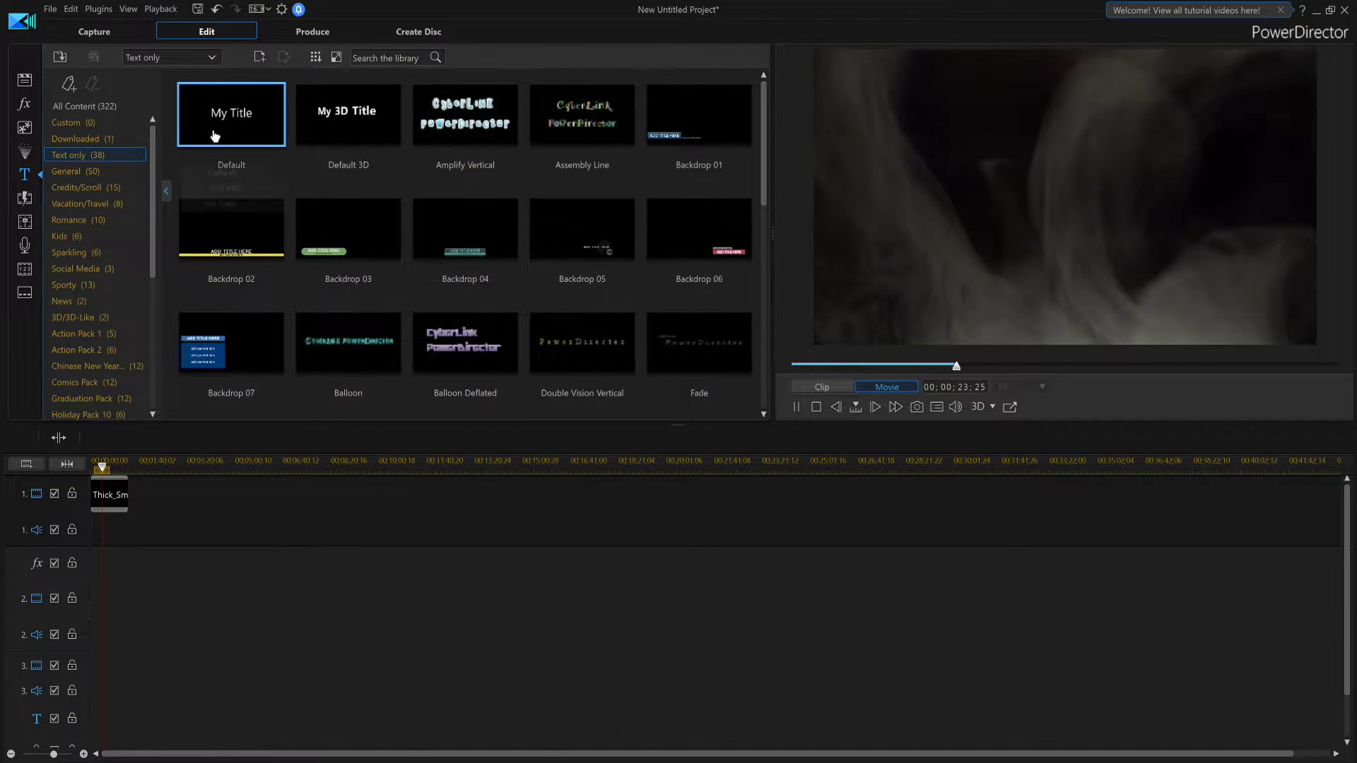
drag(214, 135, 90, 597)
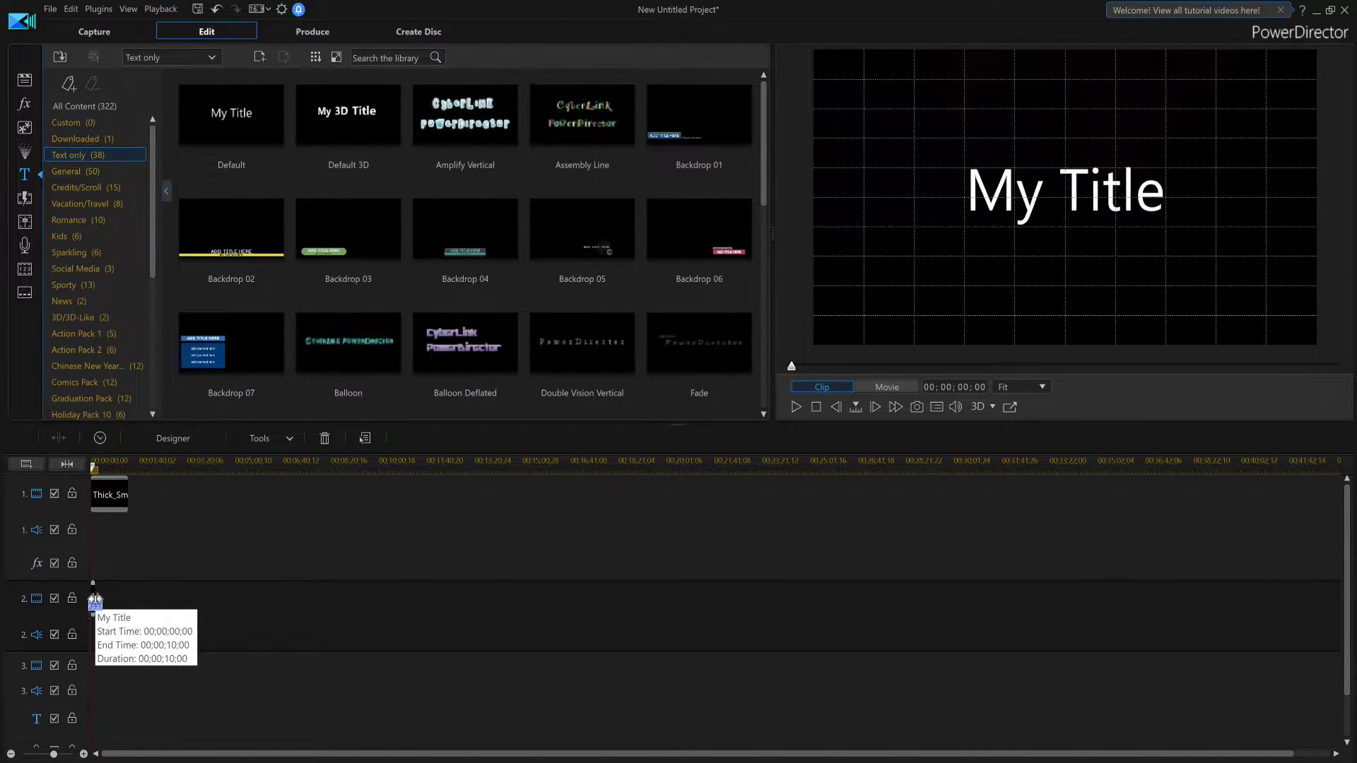
drag(94, 600, 129, 599)
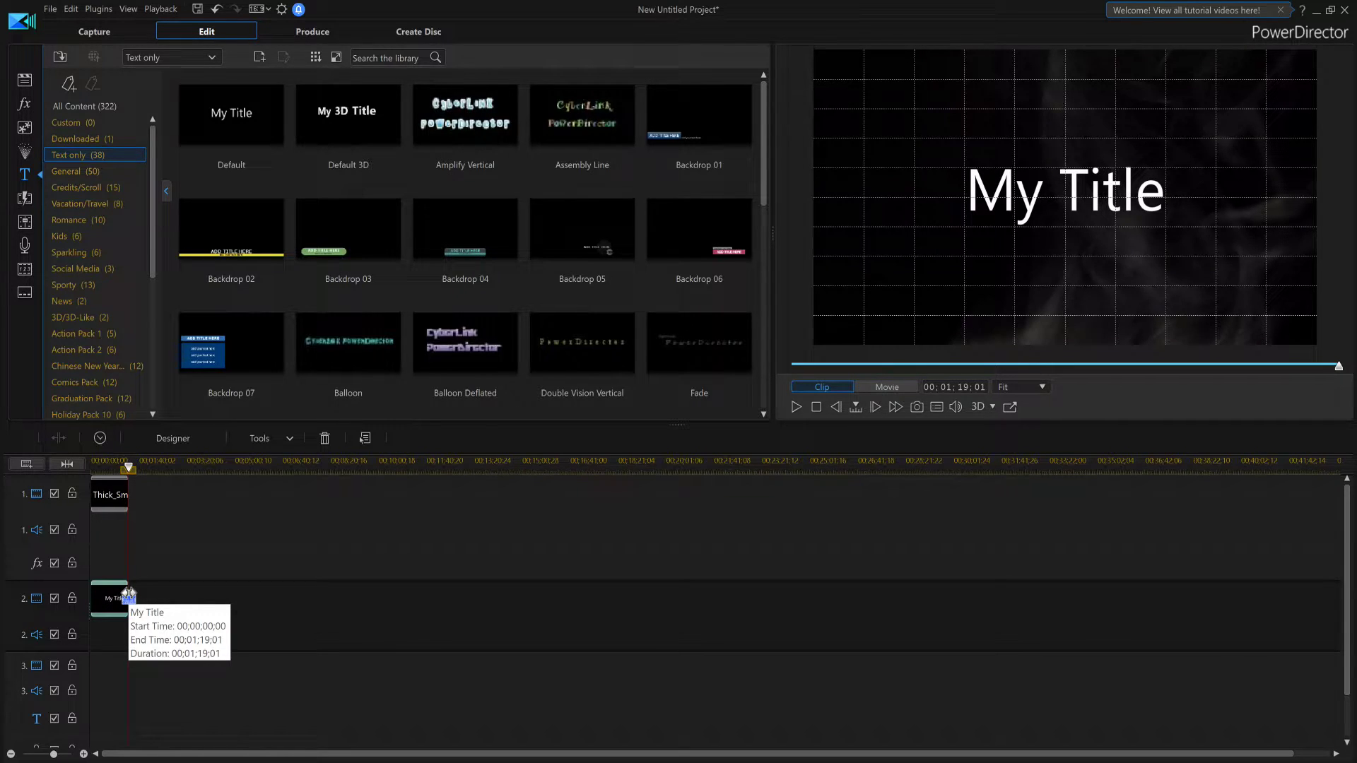
click(603, 591)
- Replay the project preview from the start, then select the My Title clip on track 2
click(817, 407)
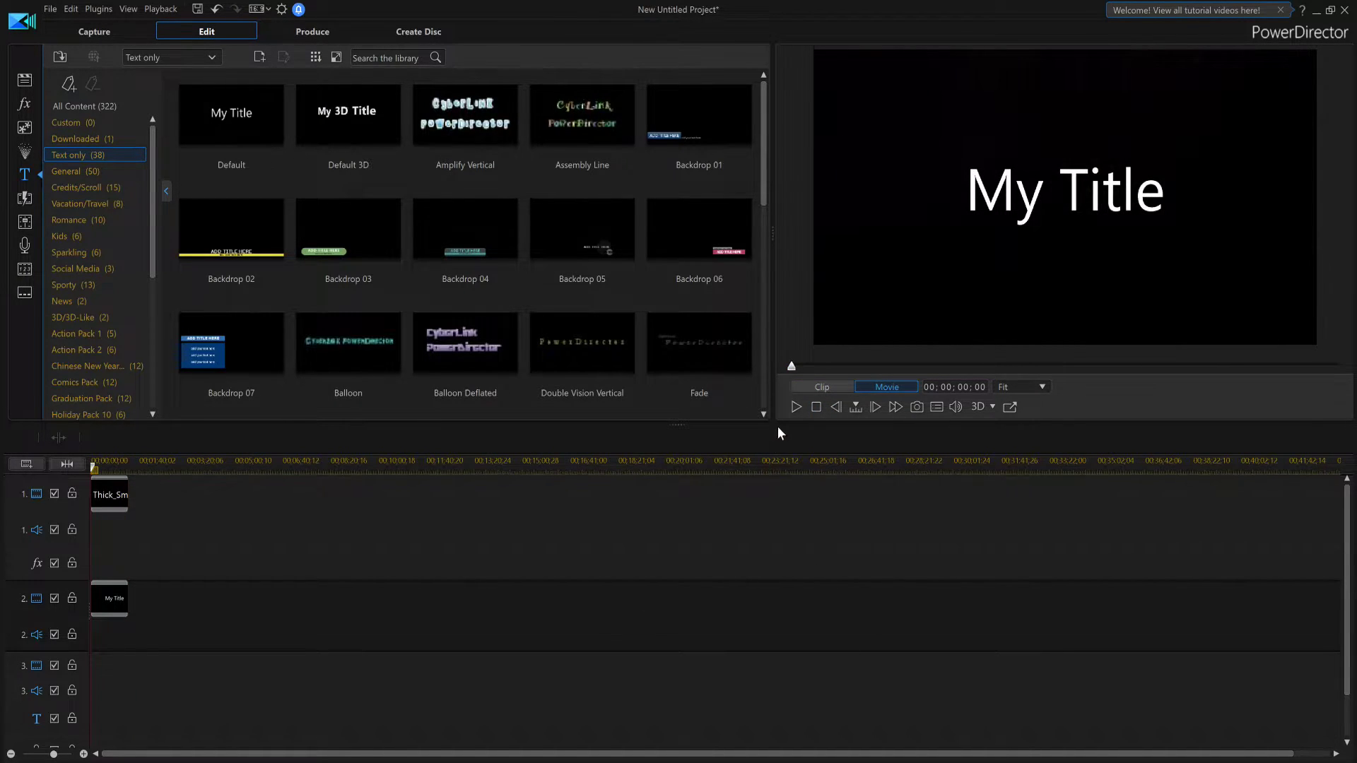
click(800, 411)
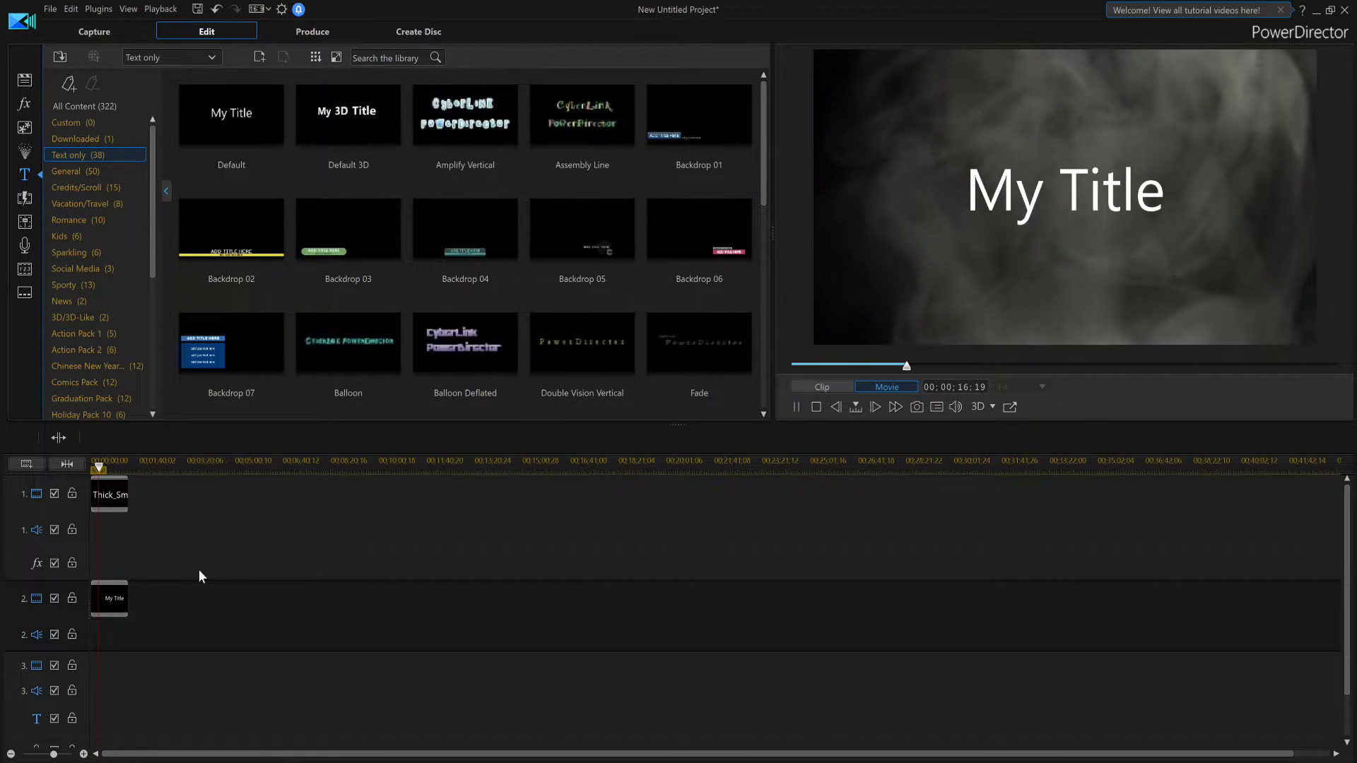
click(129, 599)
- Delete the My Title clip and open Mask Designer on the Thick_Smoke_H264_Videvo clip
key(Delete)
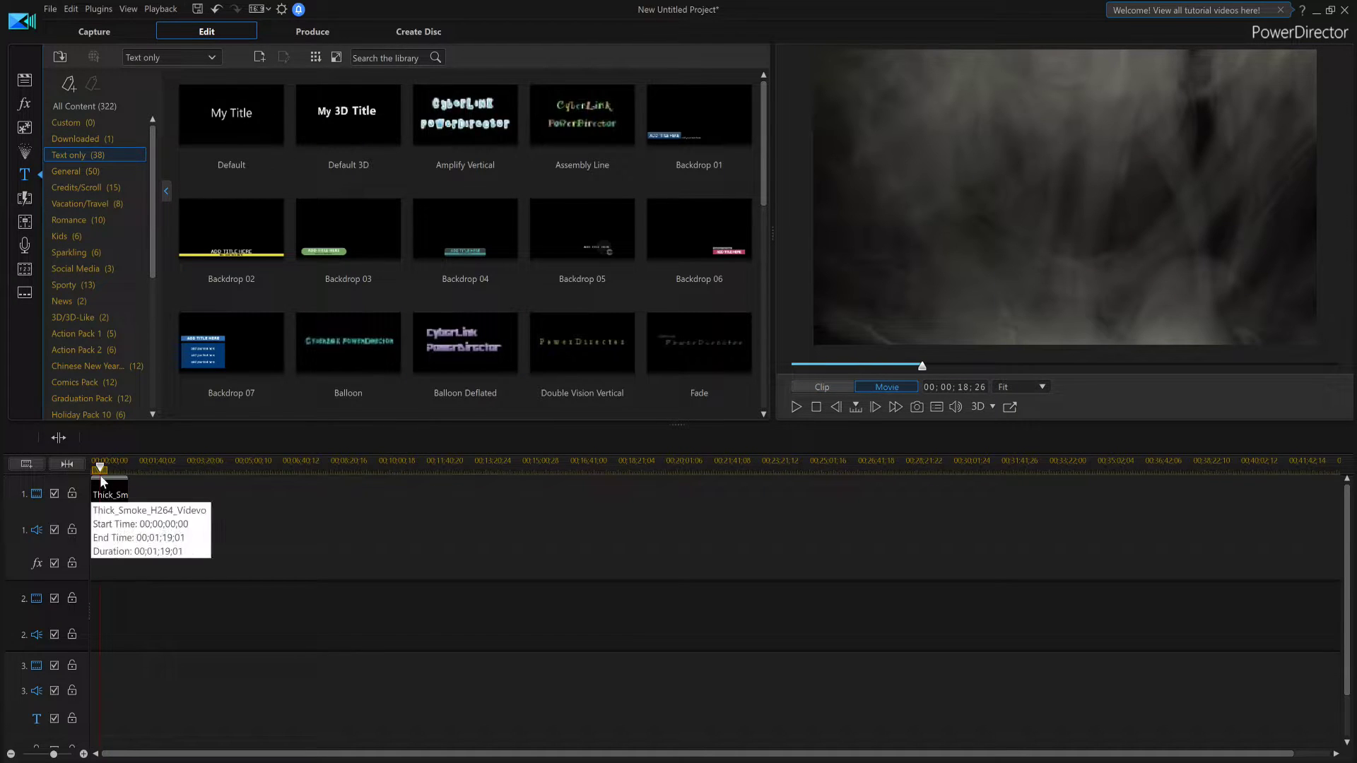
click(28, 82)
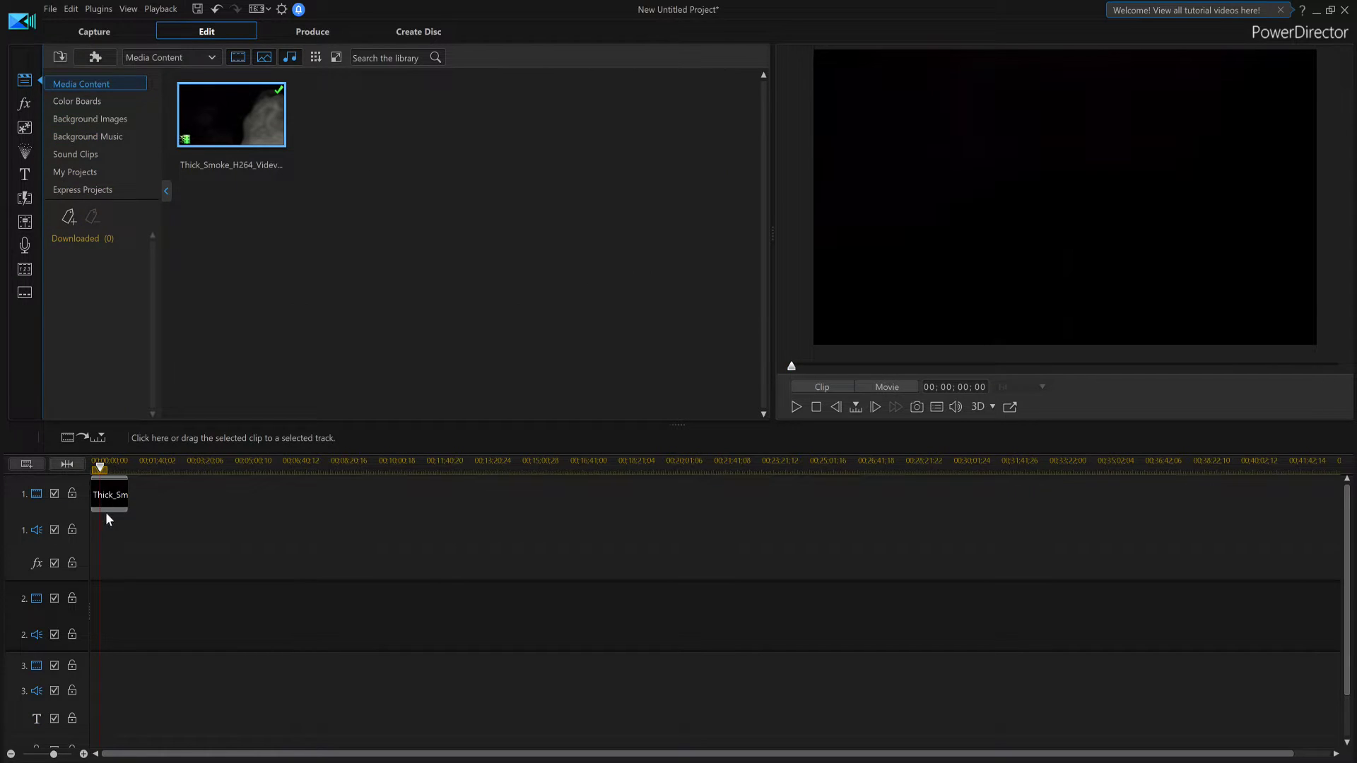
click(117, 499)
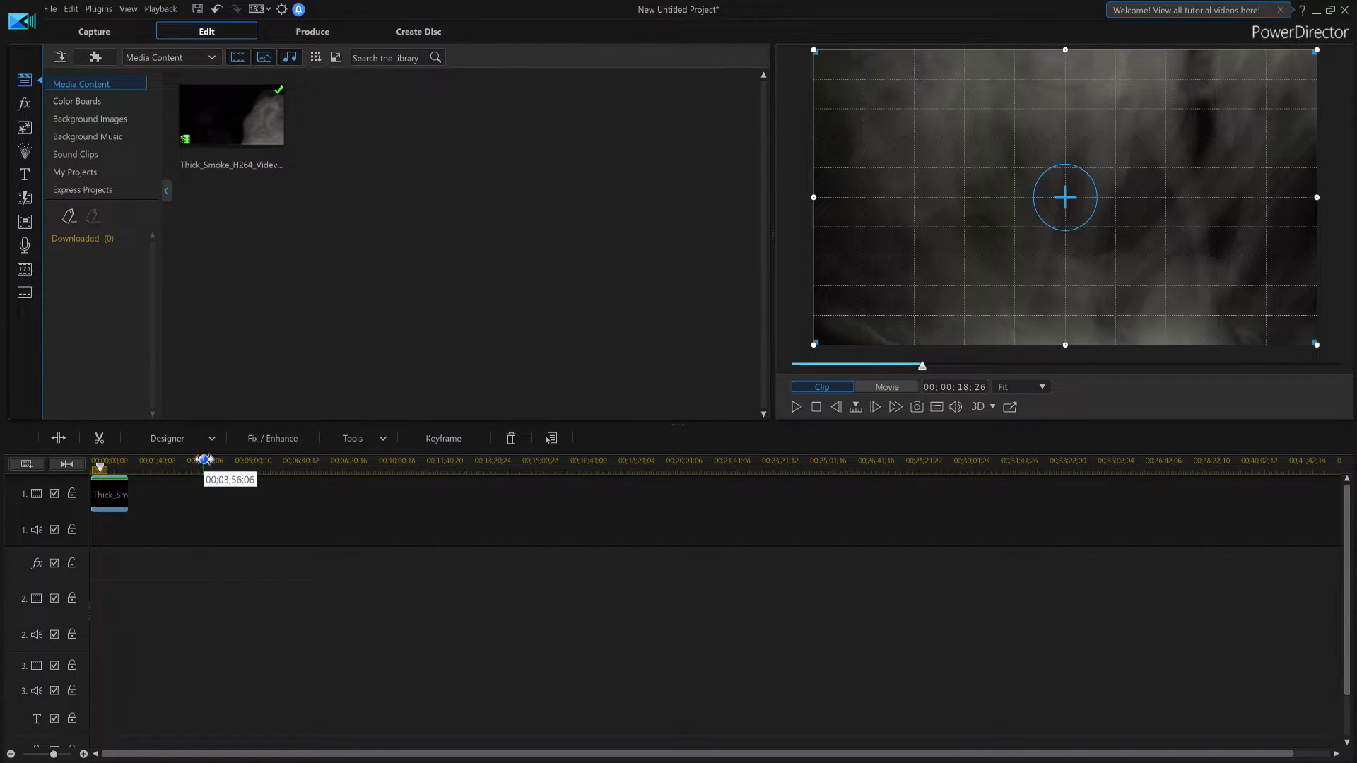
click(204, 445)
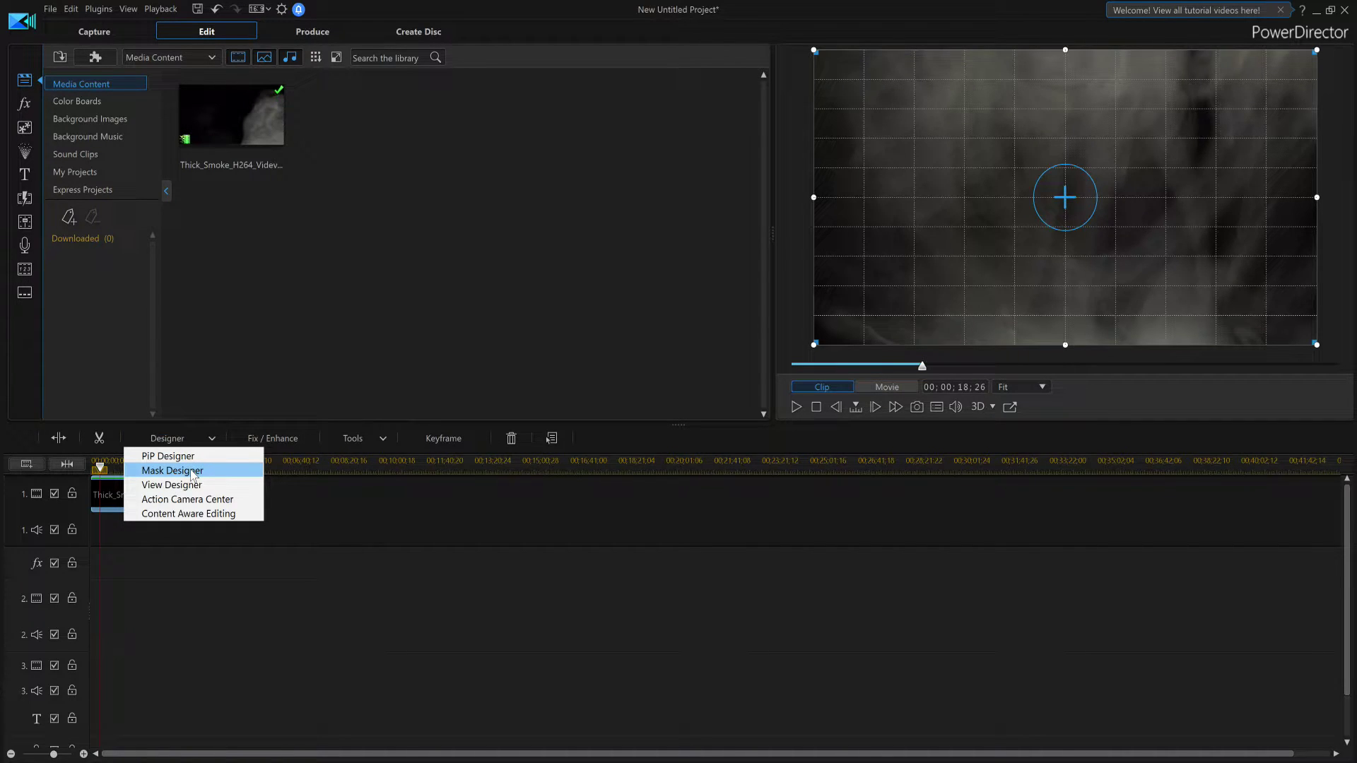
click(192, 471)
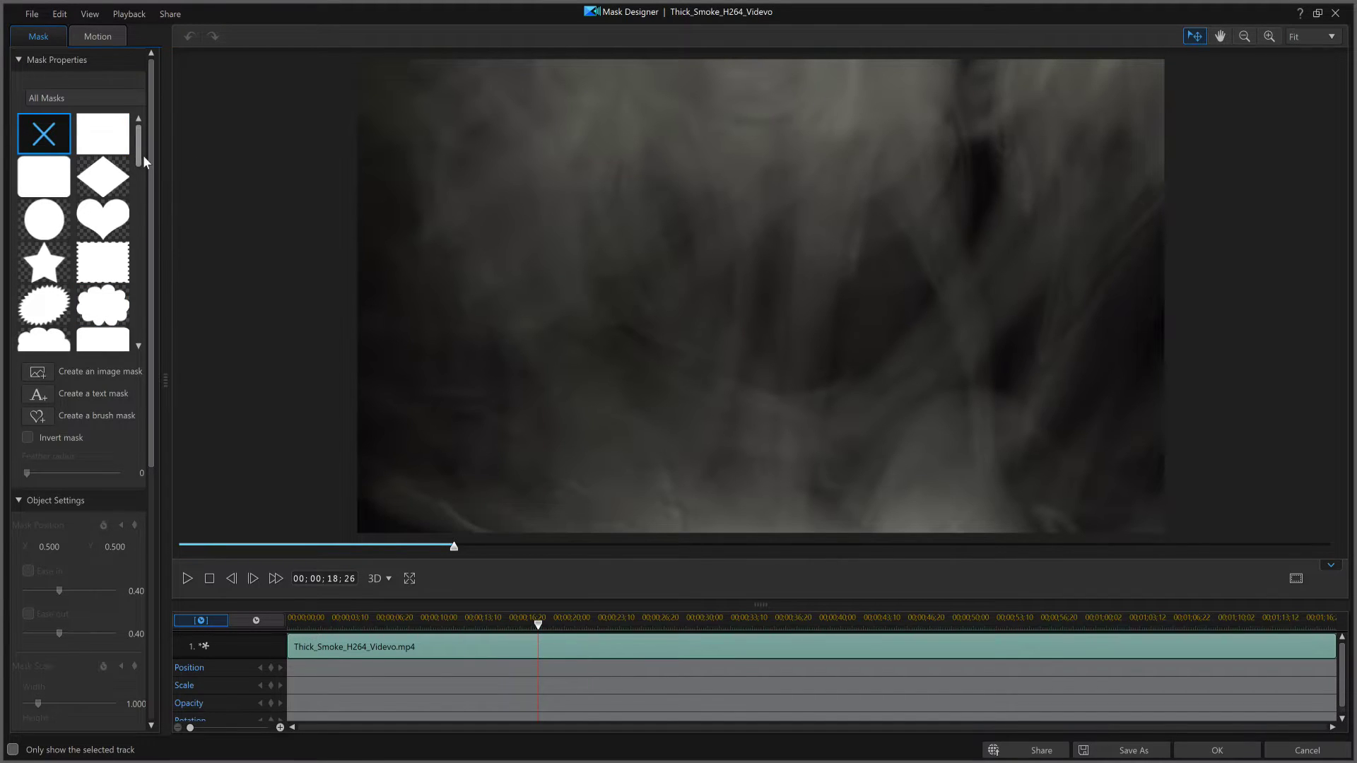
- Scroll the mask list and add a text mask, which defaults to 'My Title'
drag(141, 156, 150, 338)
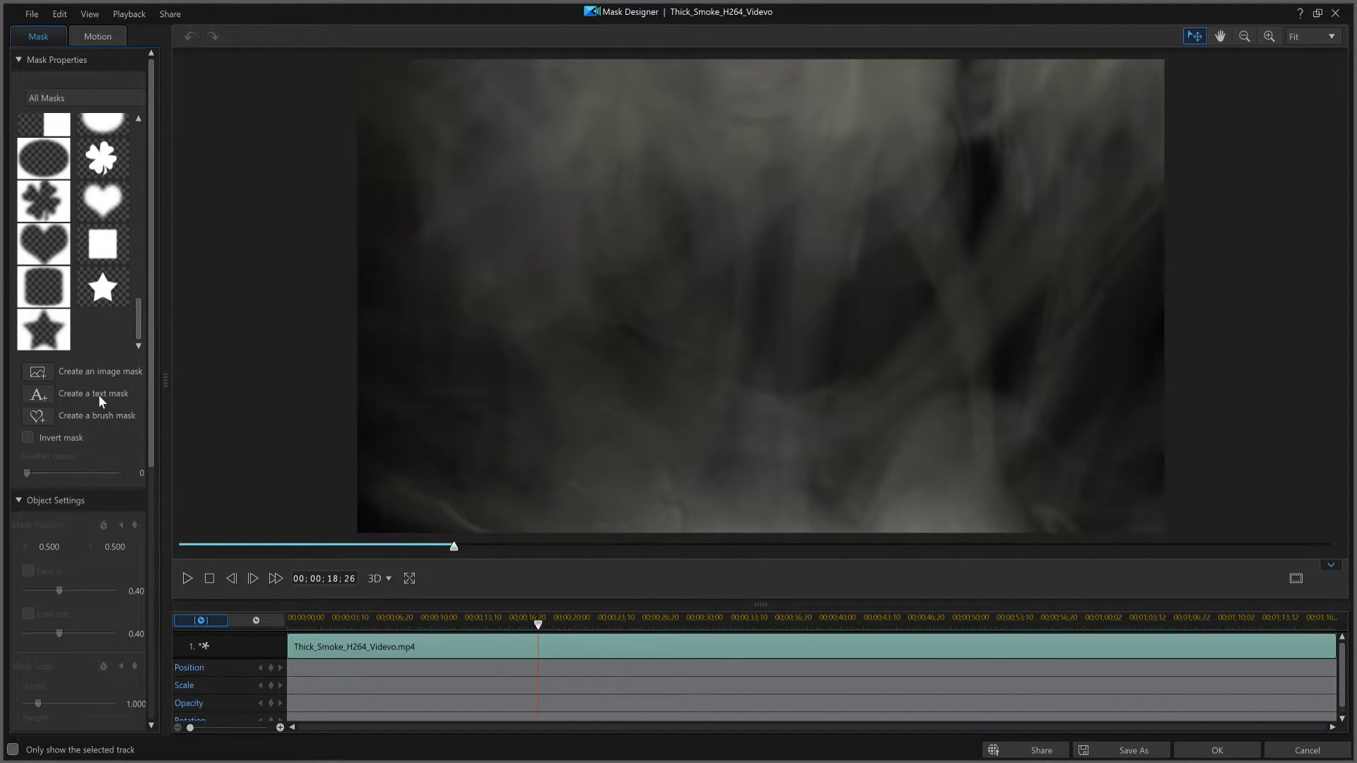
click(39, 405)
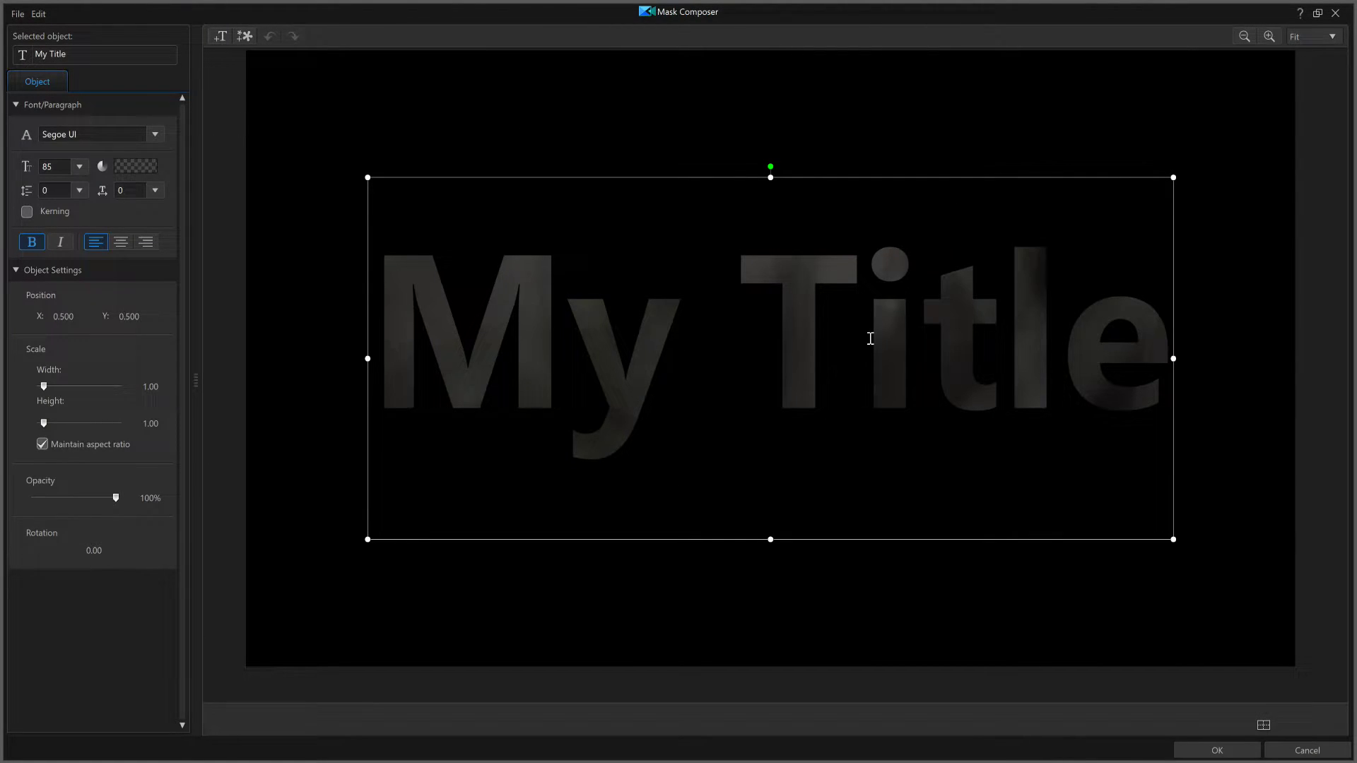
- Change the mask text to 'See Smoke', moving it lower-left and resizing its box
double_click(729, 349)
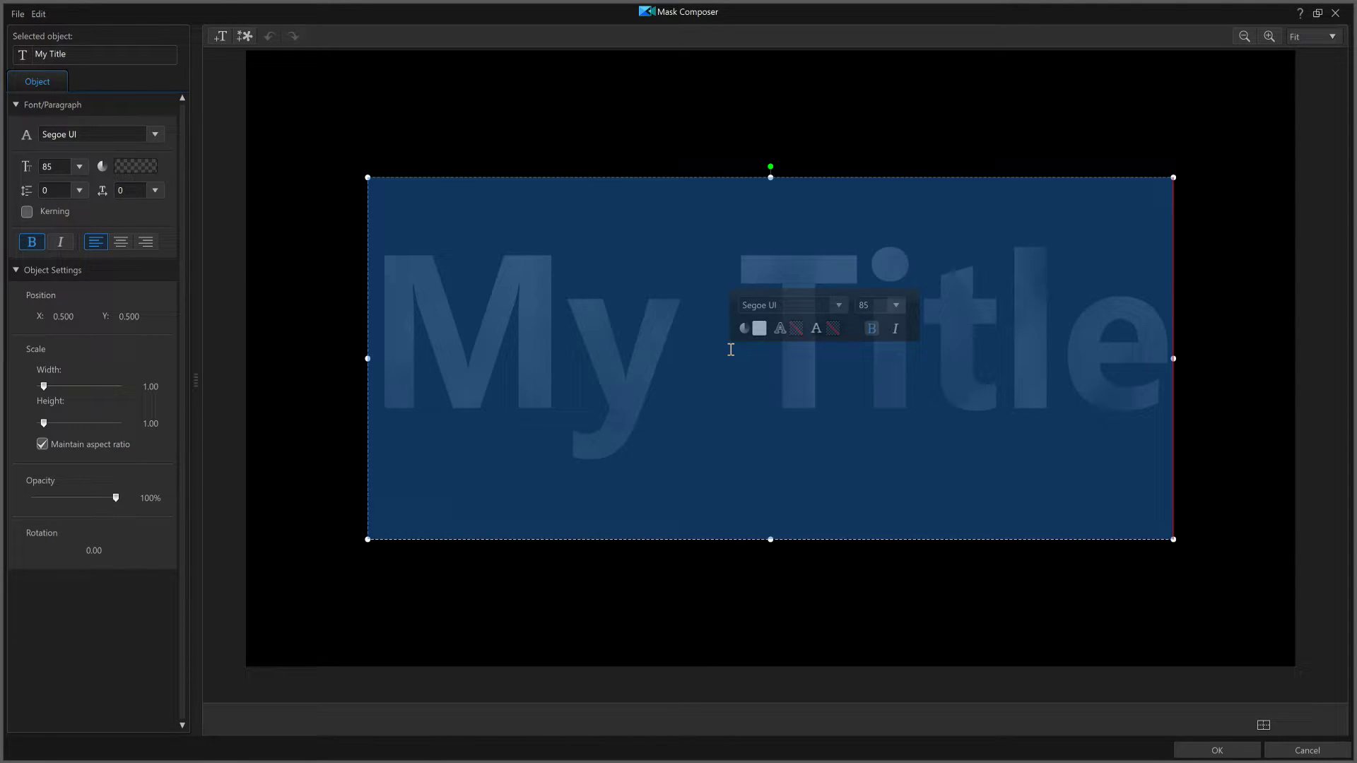
text(See )
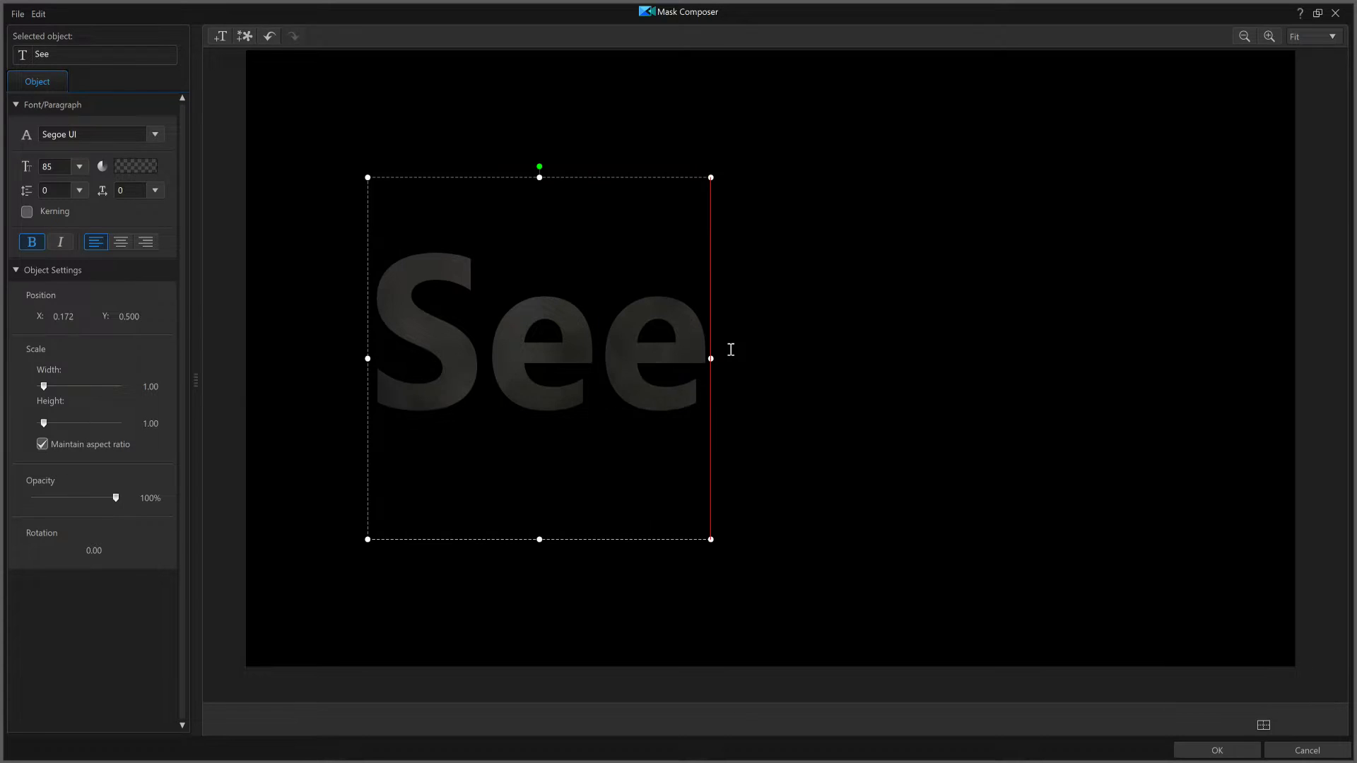
text(Mok)
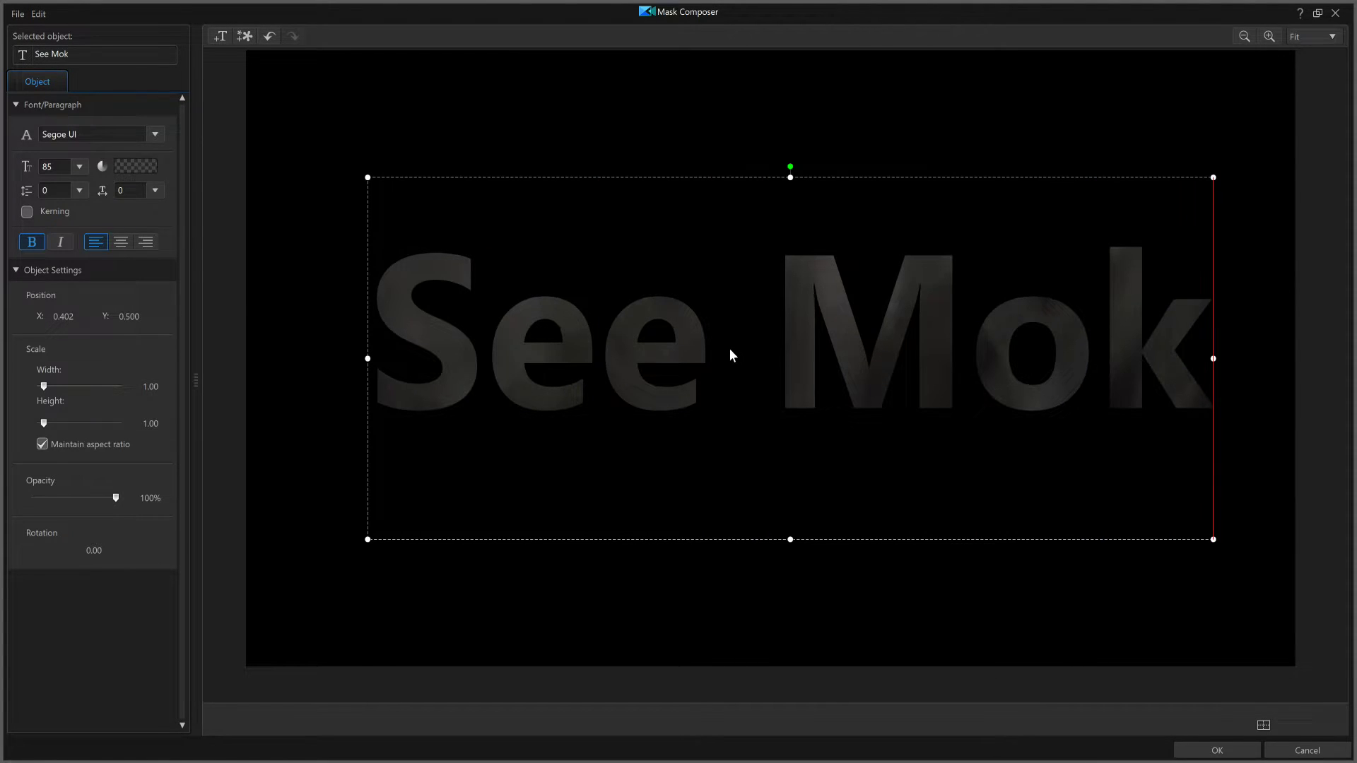
text(e)
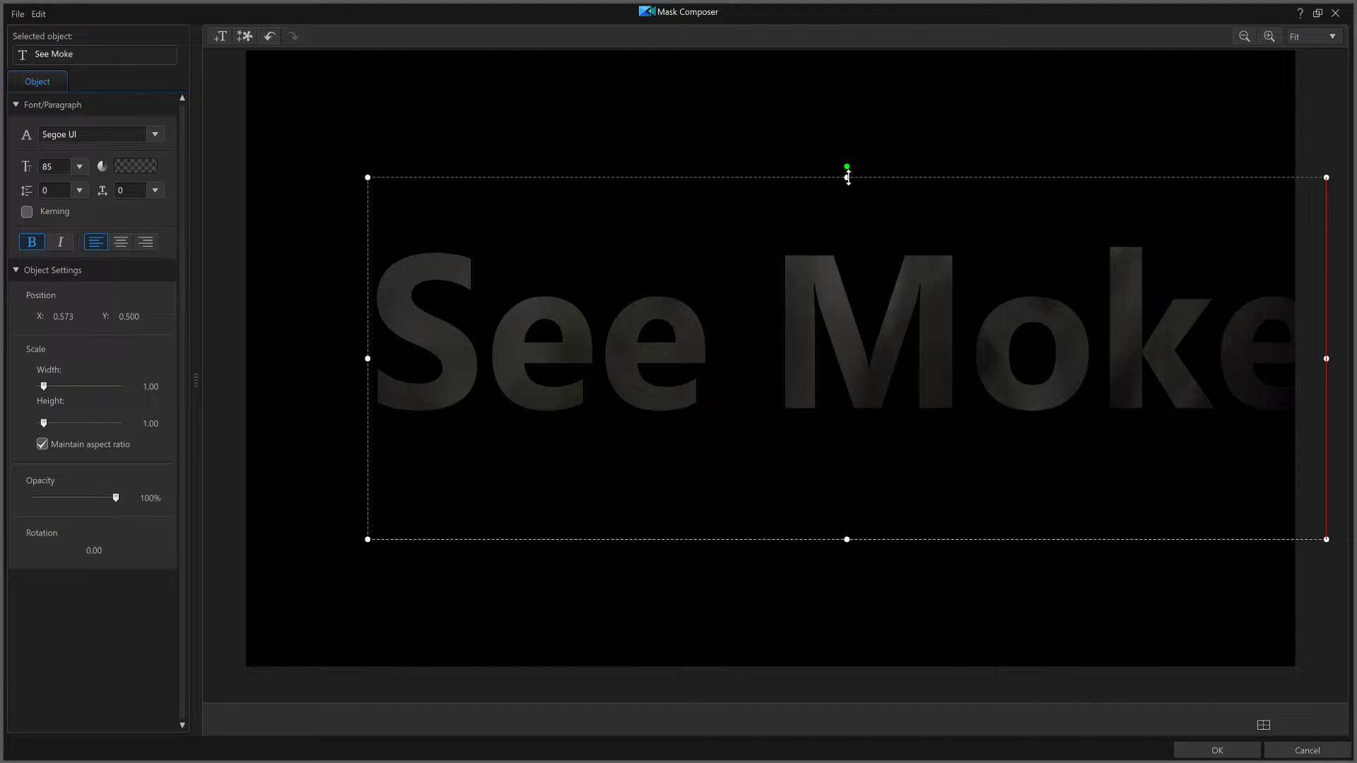
drag(832, 184, 748, 261)
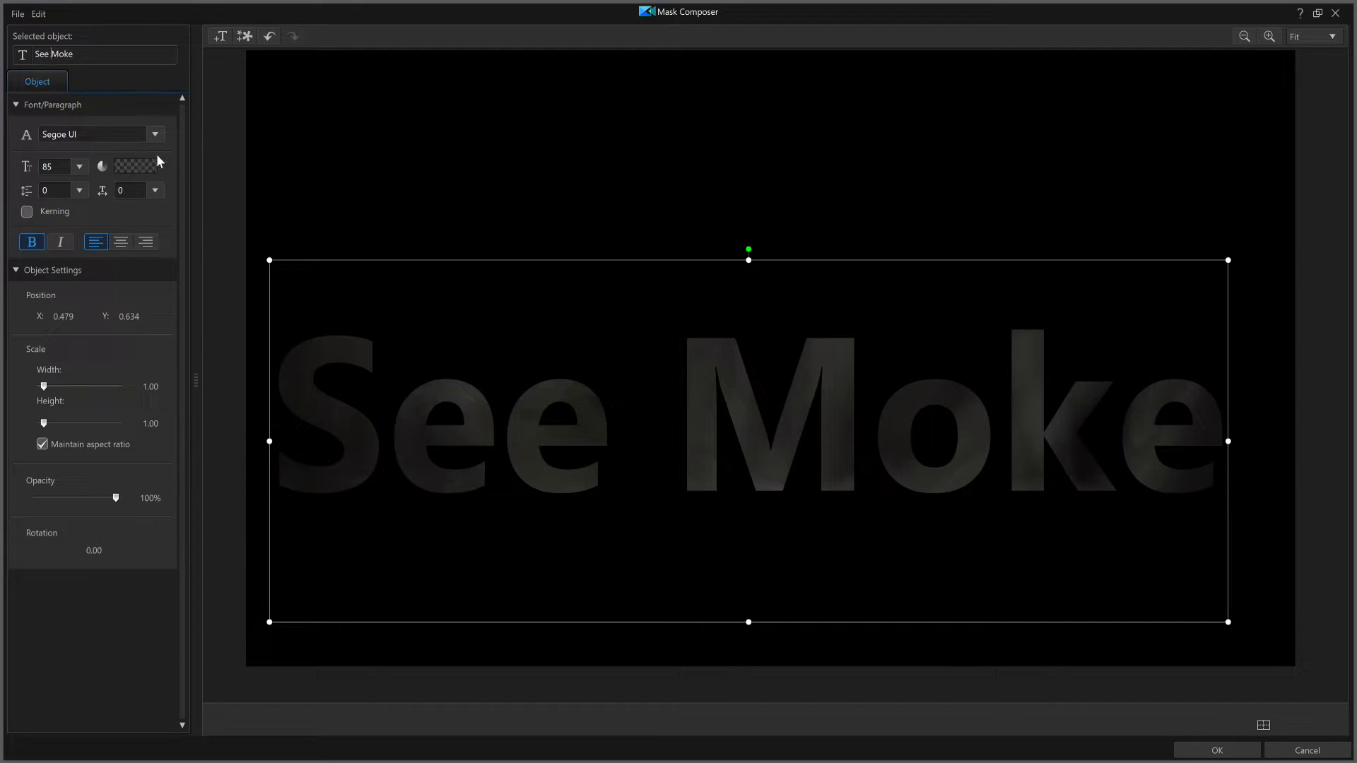
text(S)
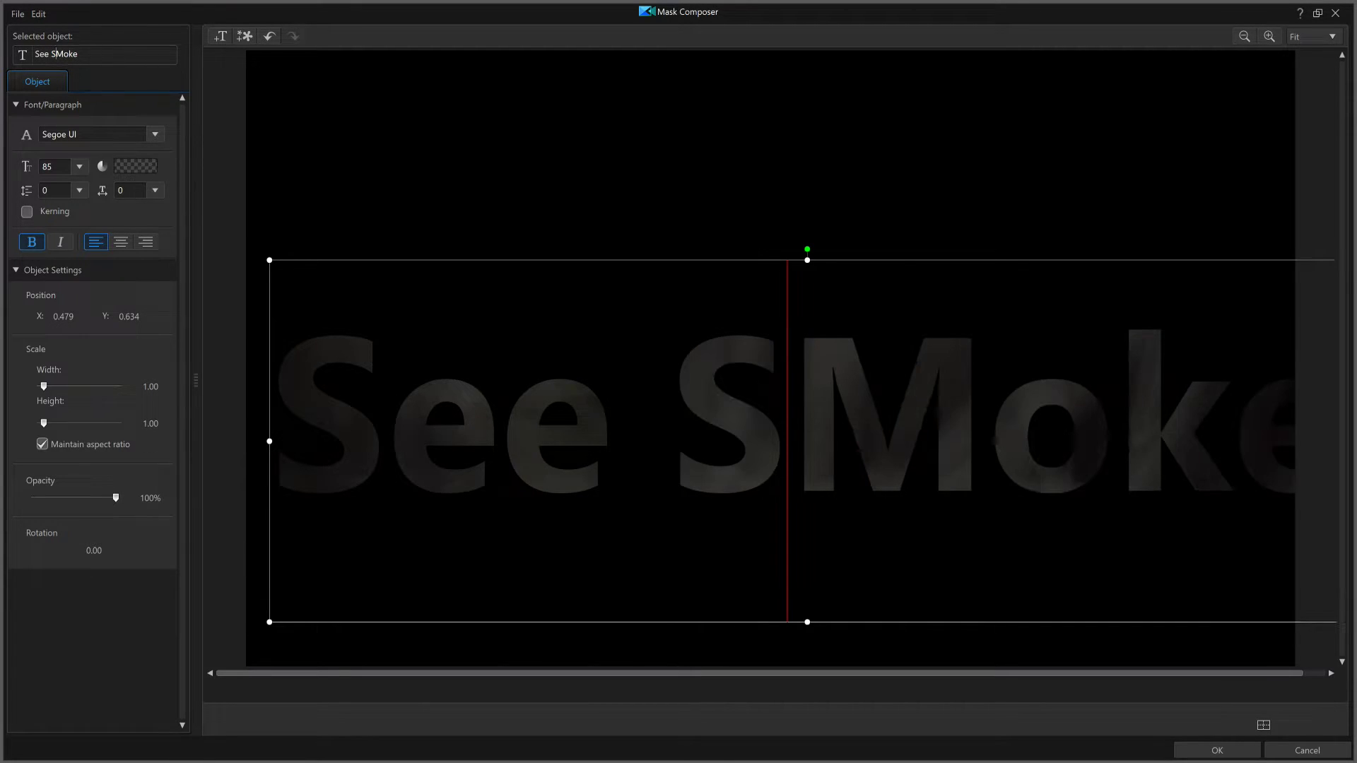
text(m)
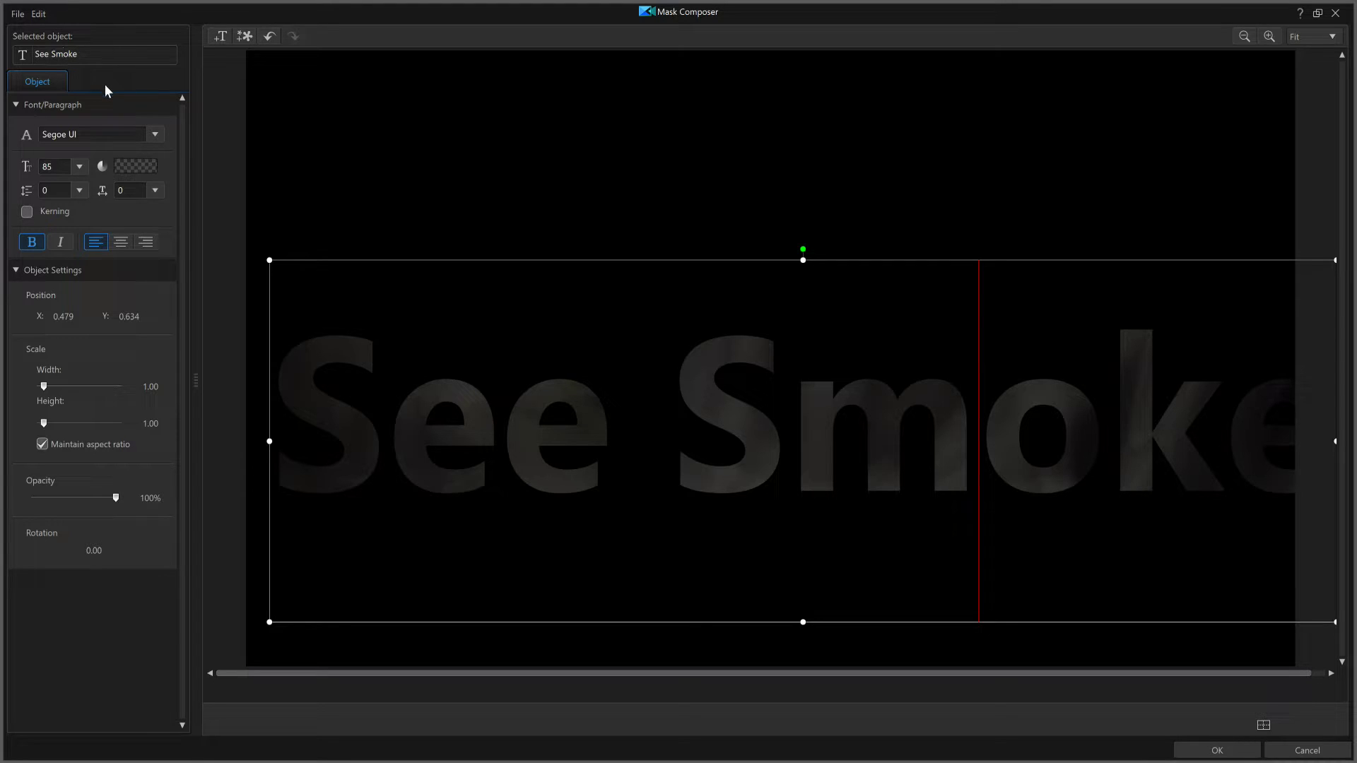
drag(269, 260, 614, 354)
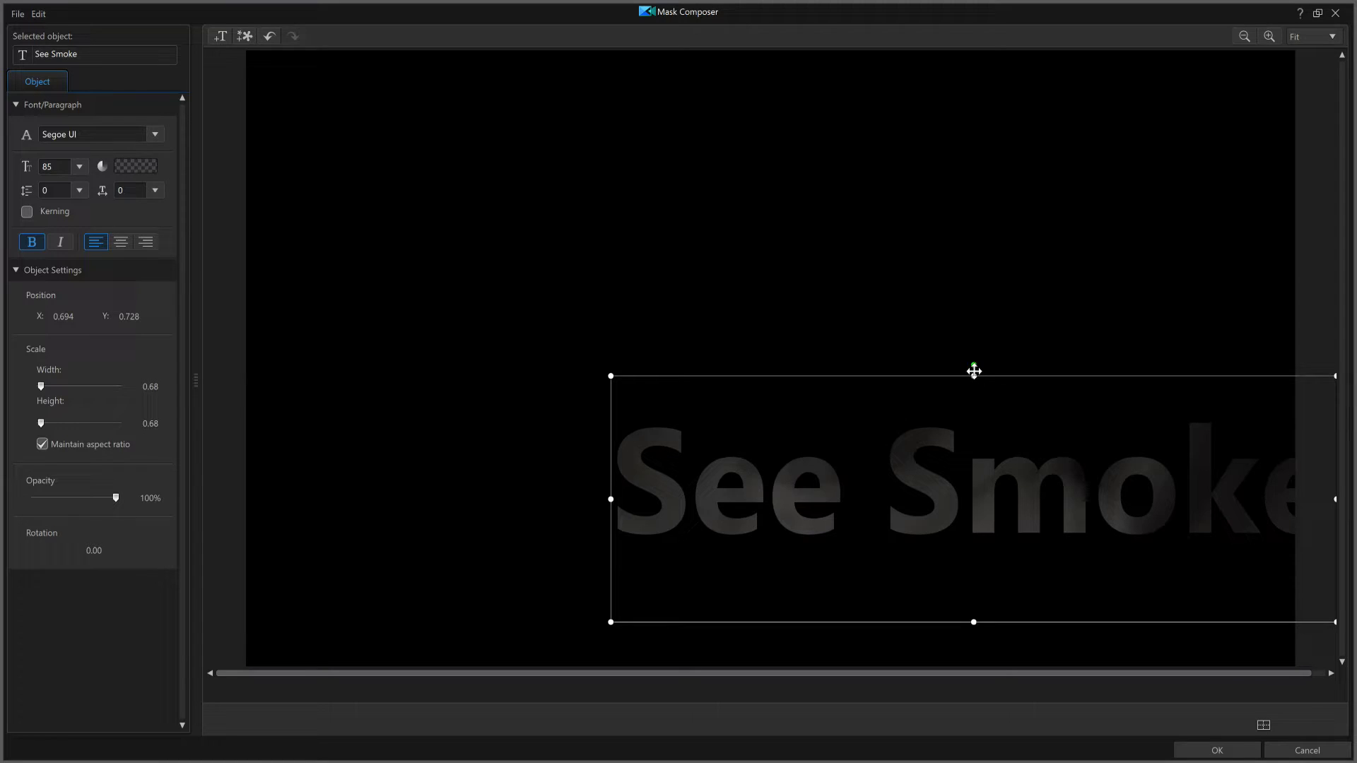
- Move the 'See Smoke' text to the frame bottom, widen it across and flatten its height
drag(973, 371, 657, 413)
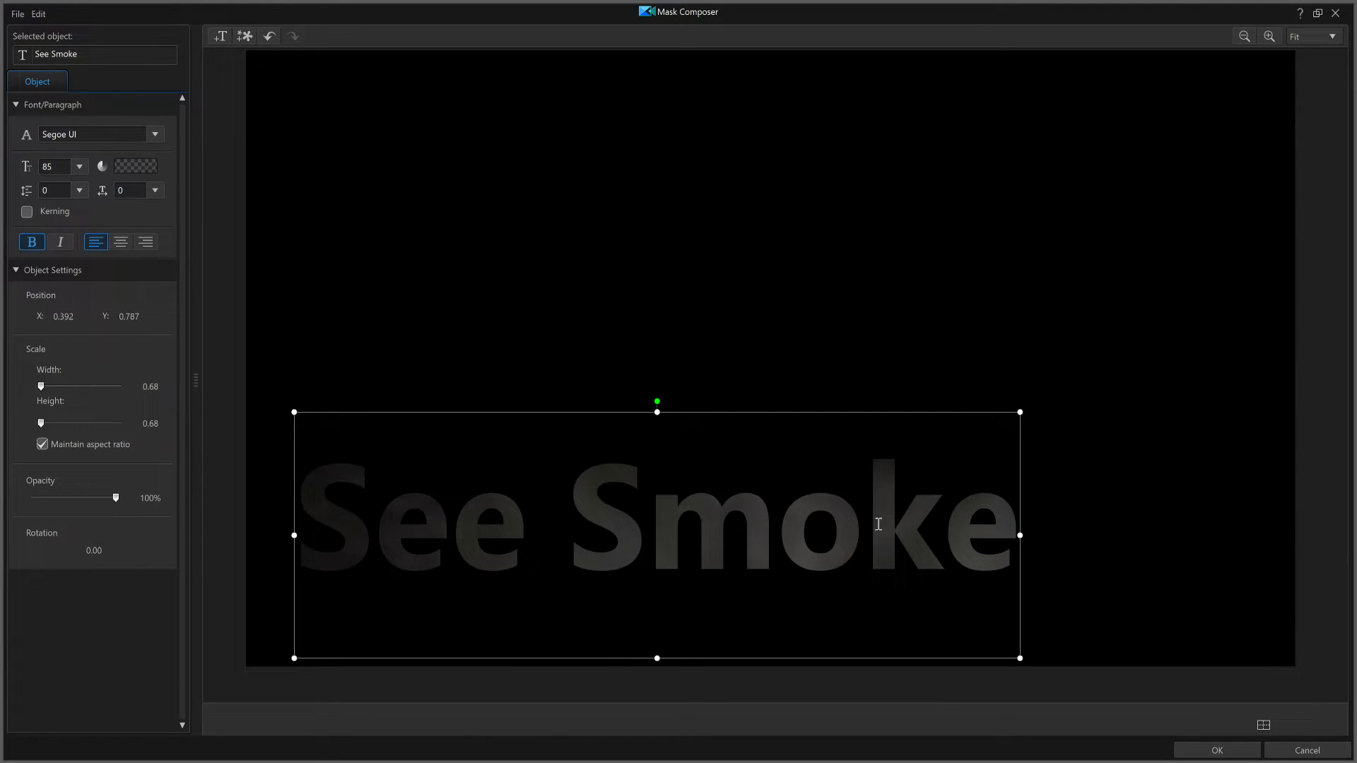
drag(1020, 537, 1184, 517)
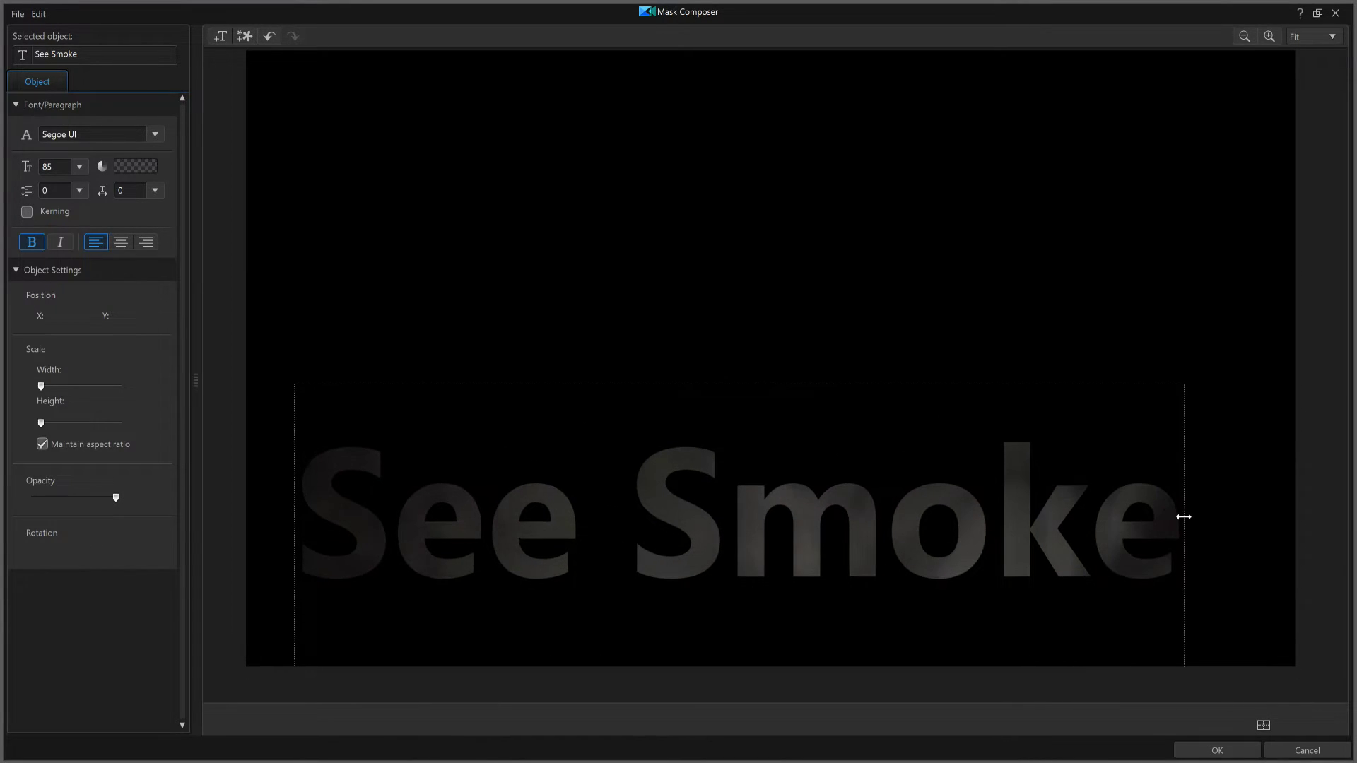
drag(1181, 516, 922, 544)
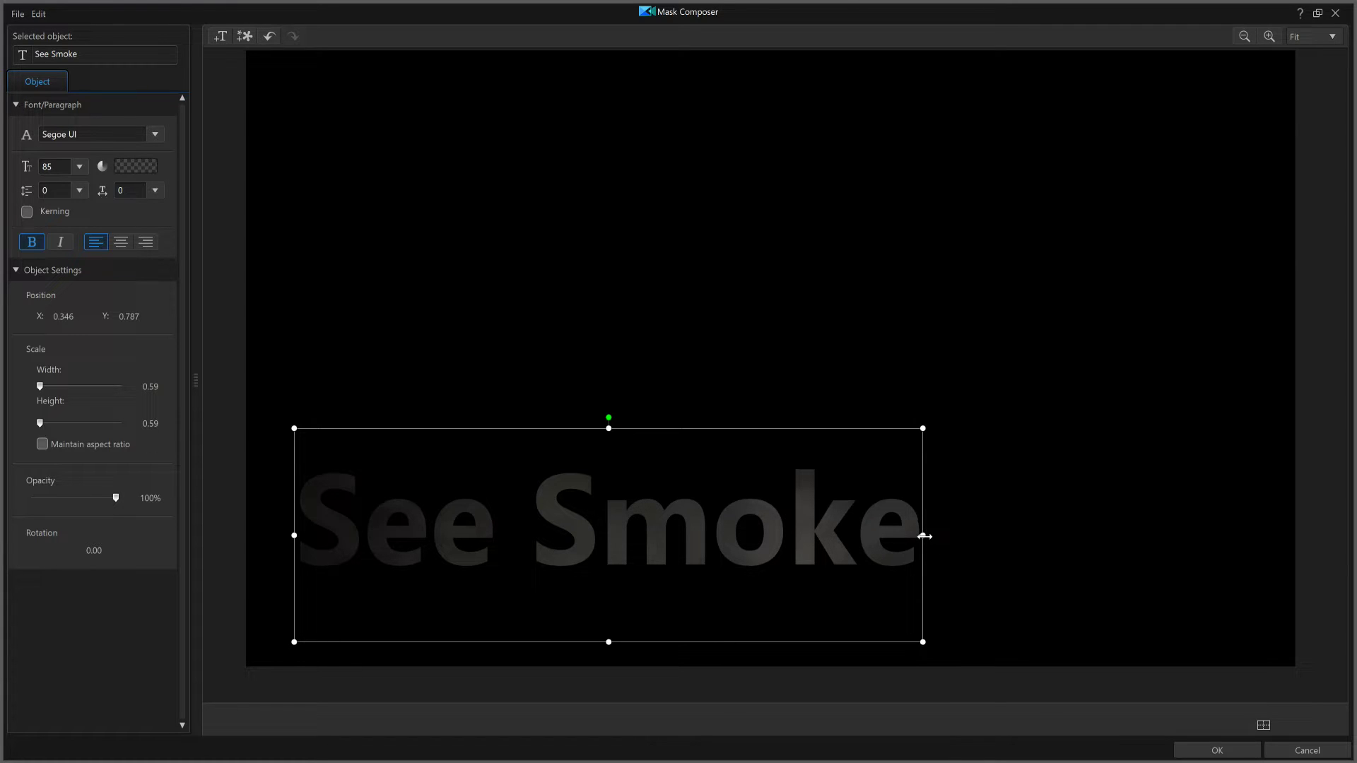
mouse_move(924, 536)
mouse_down()
mouse_move(1086, 523)
mouse_move(1144, 535)
mouse_up()
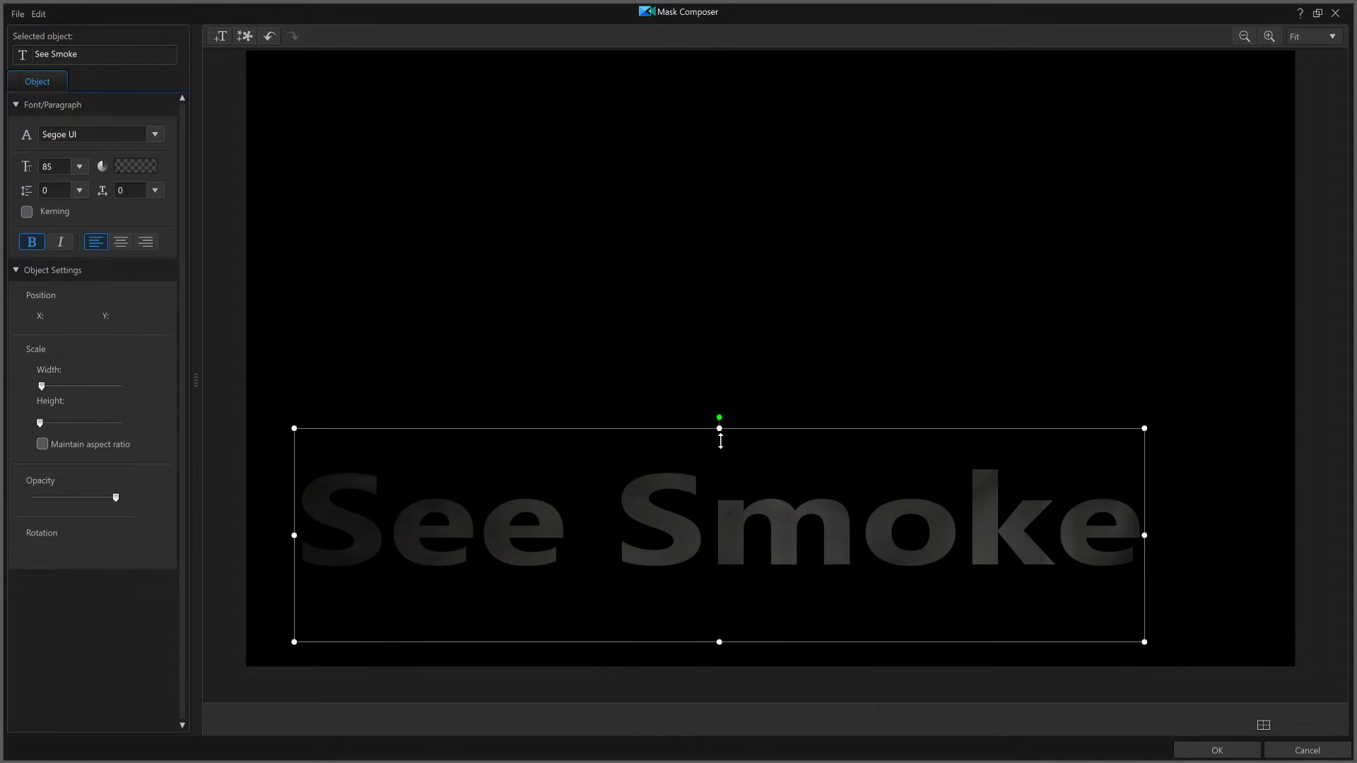
drag(720, 442, 721, 460)
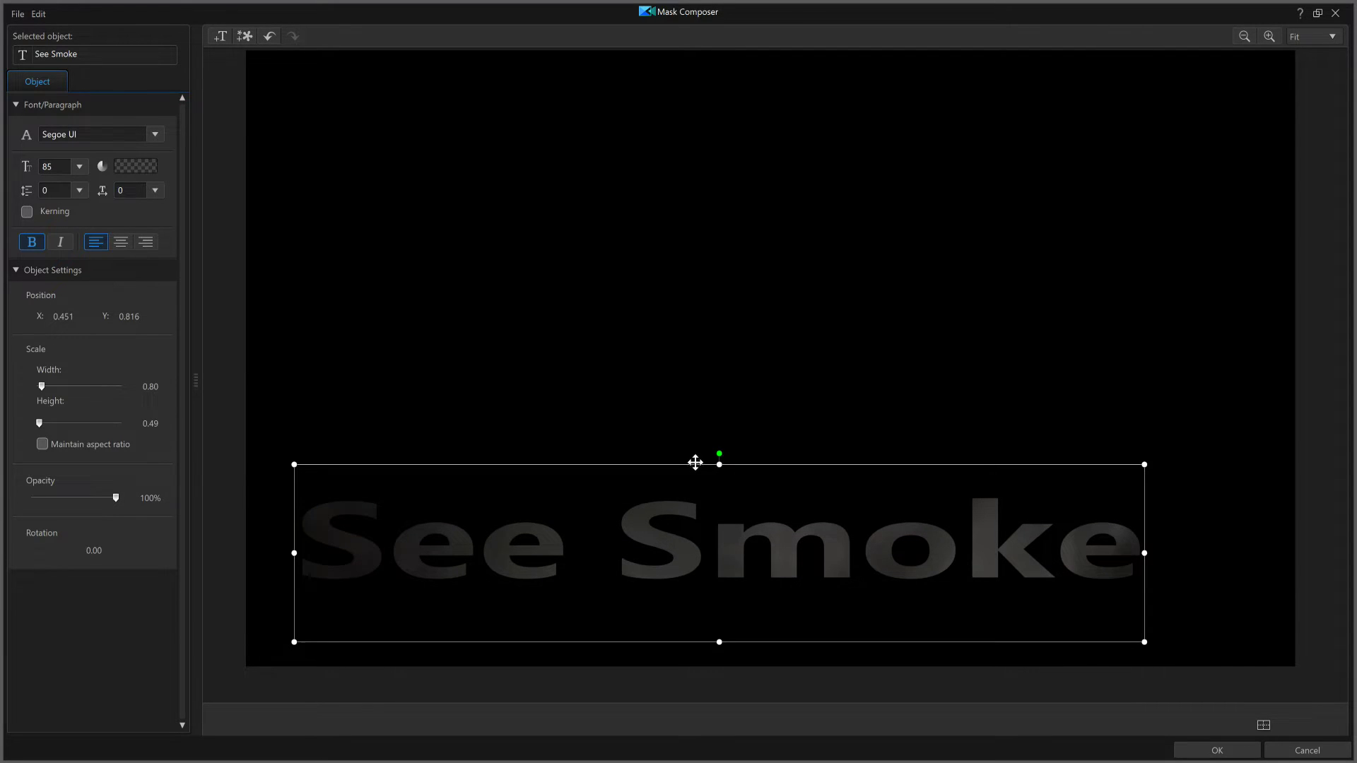
drag(695, 459, 674, 464)
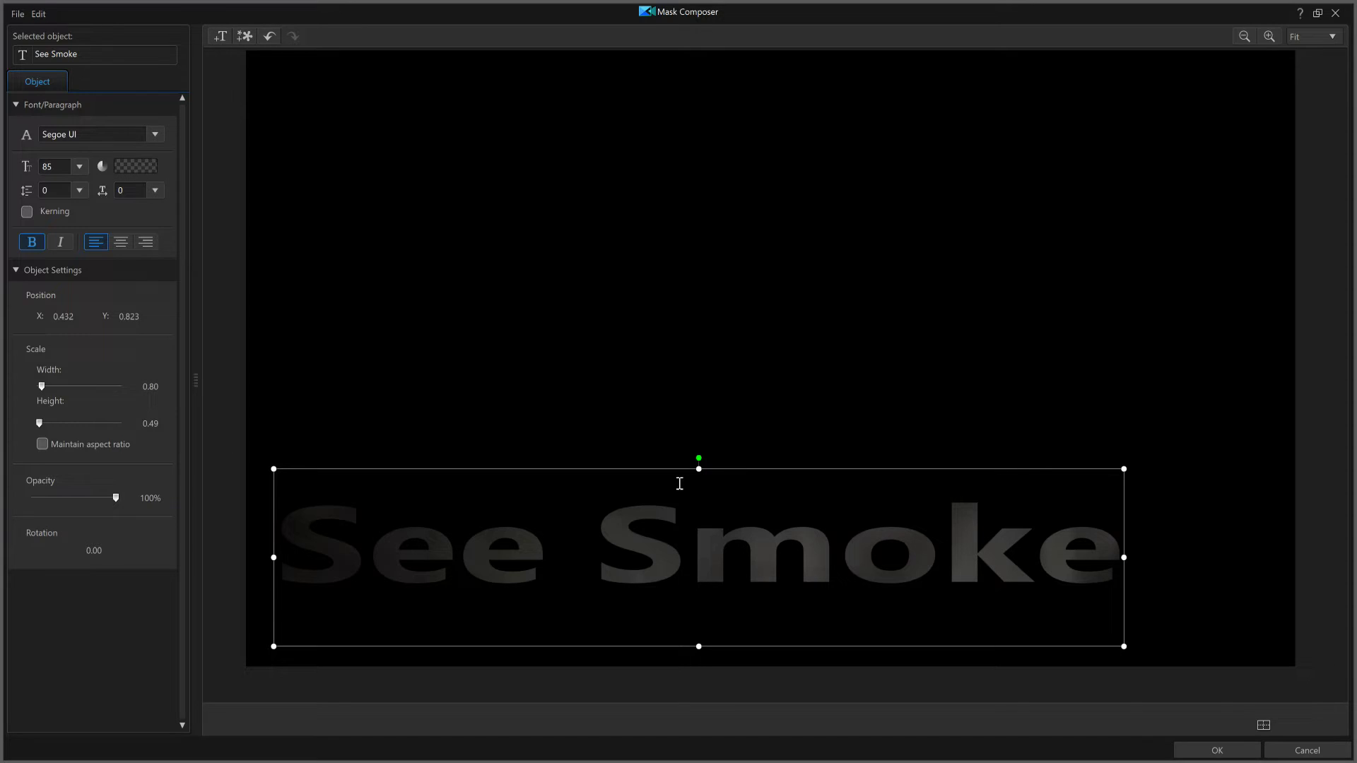
- Confirm the 'See Smoke' text mask in Mask Composer and Mask Designer to apply it
click(1211, 751)
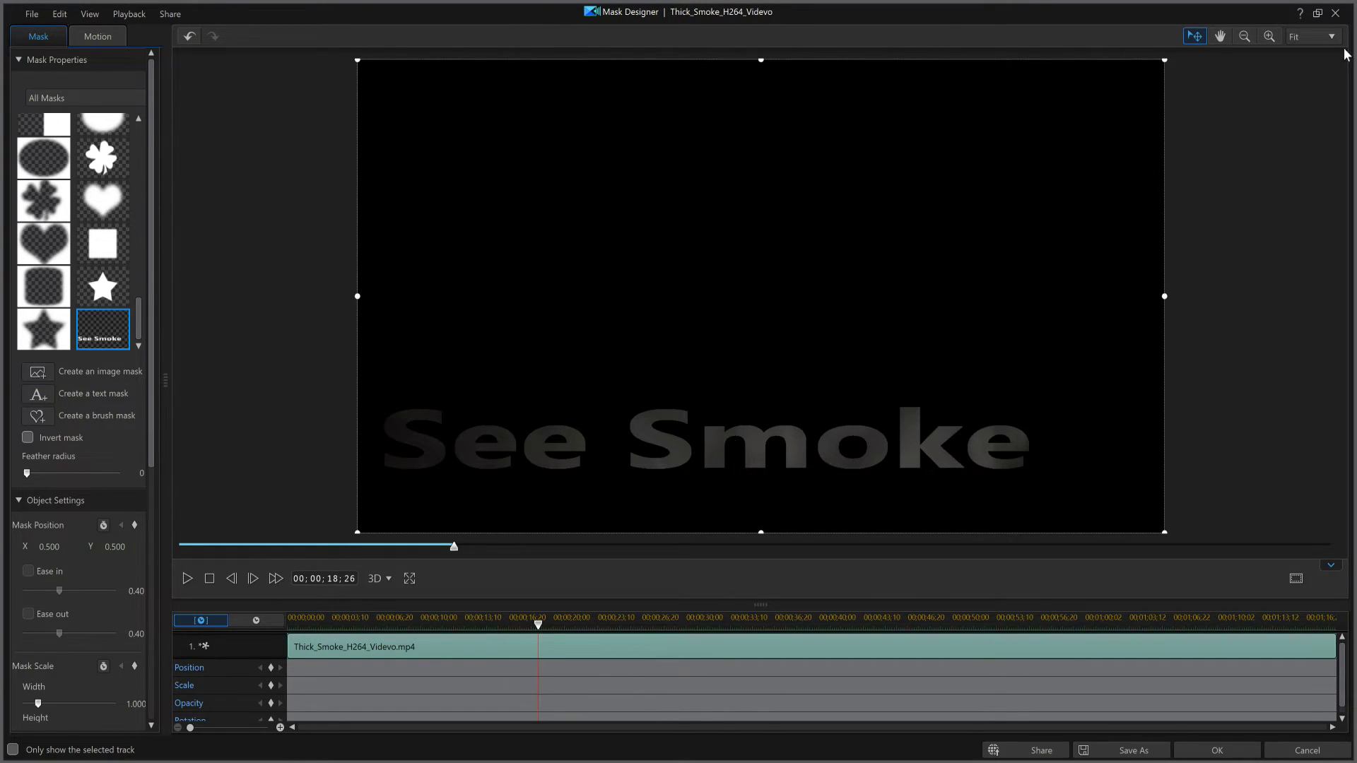
click(1219, 747)
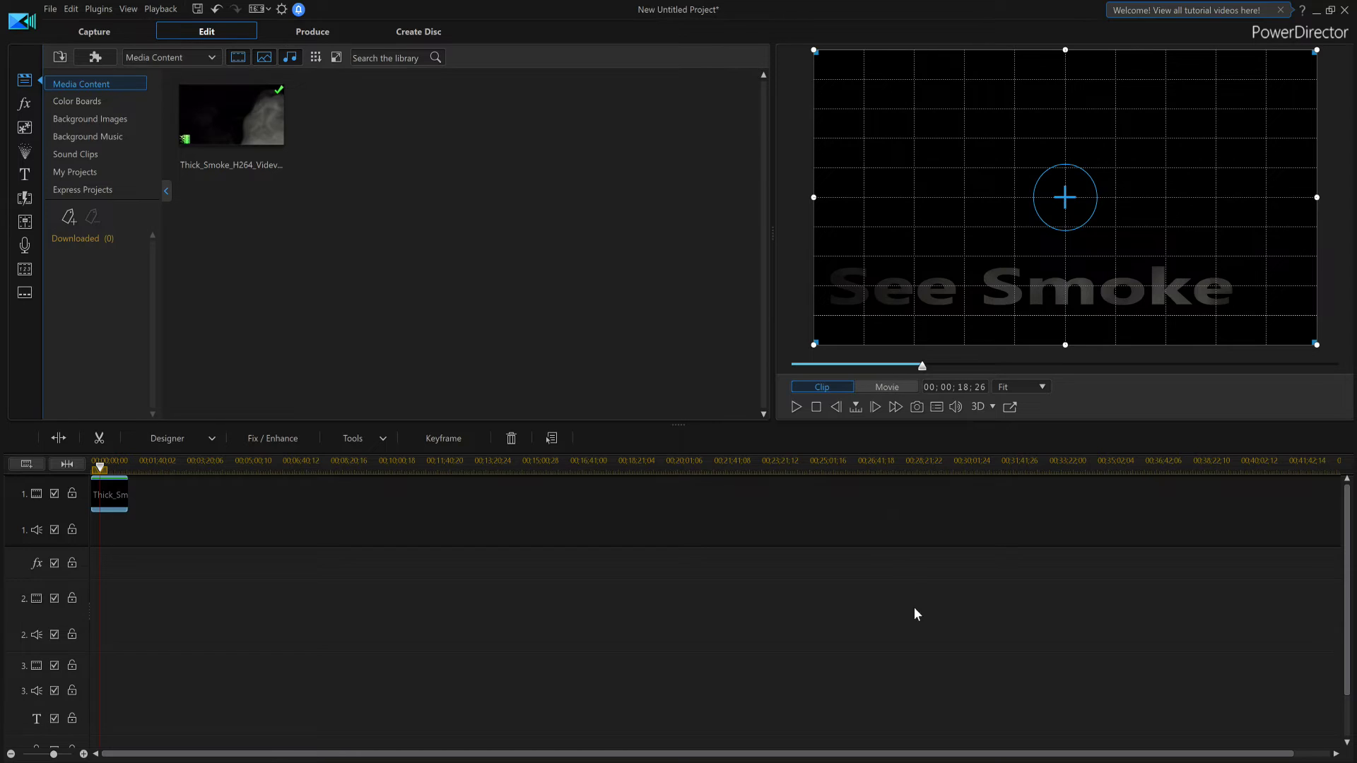
- Play back the masked smoke clip, then stop it by selecting the clip on the timeline
click(798, 410)
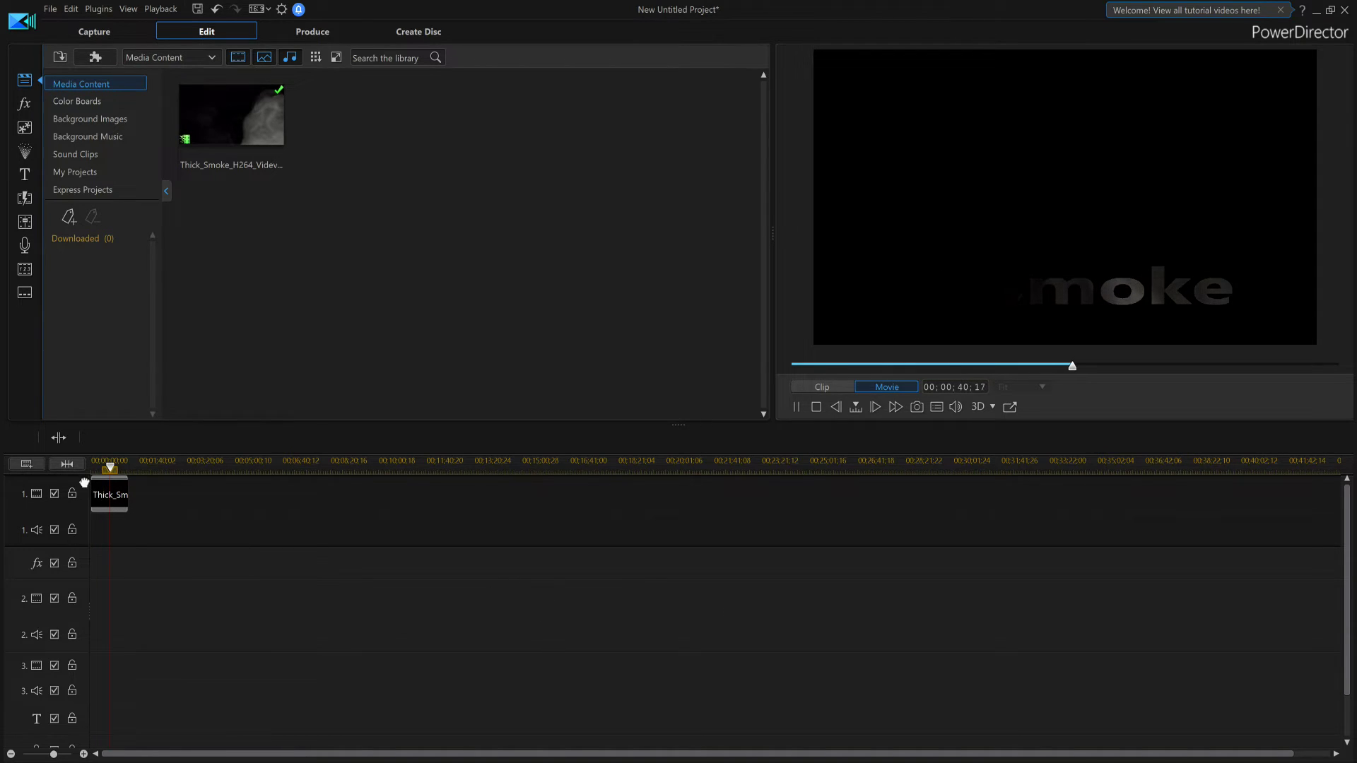
click(113, 500)
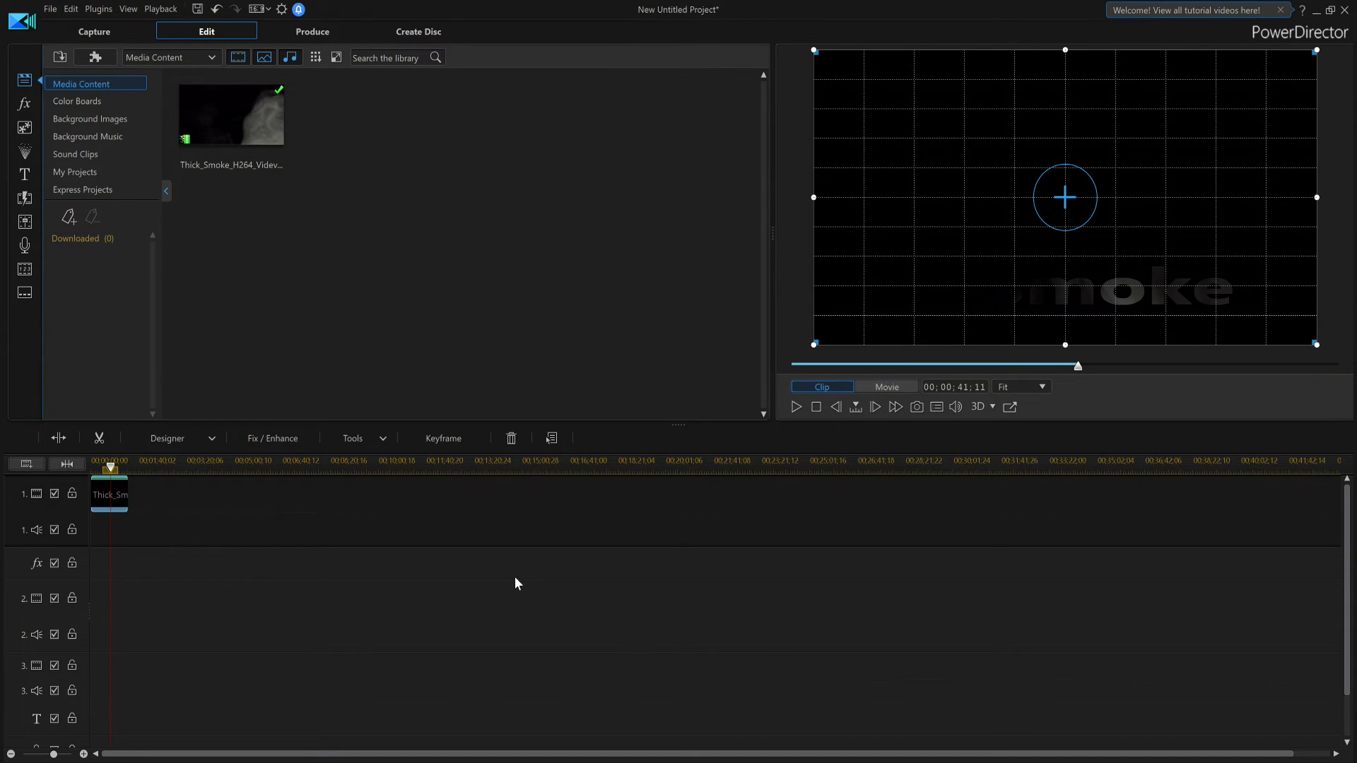
- Reopen Mask Designer on the smoke clip and choose Modify Mask for the 'See Smoke' mask
click(210, 439)
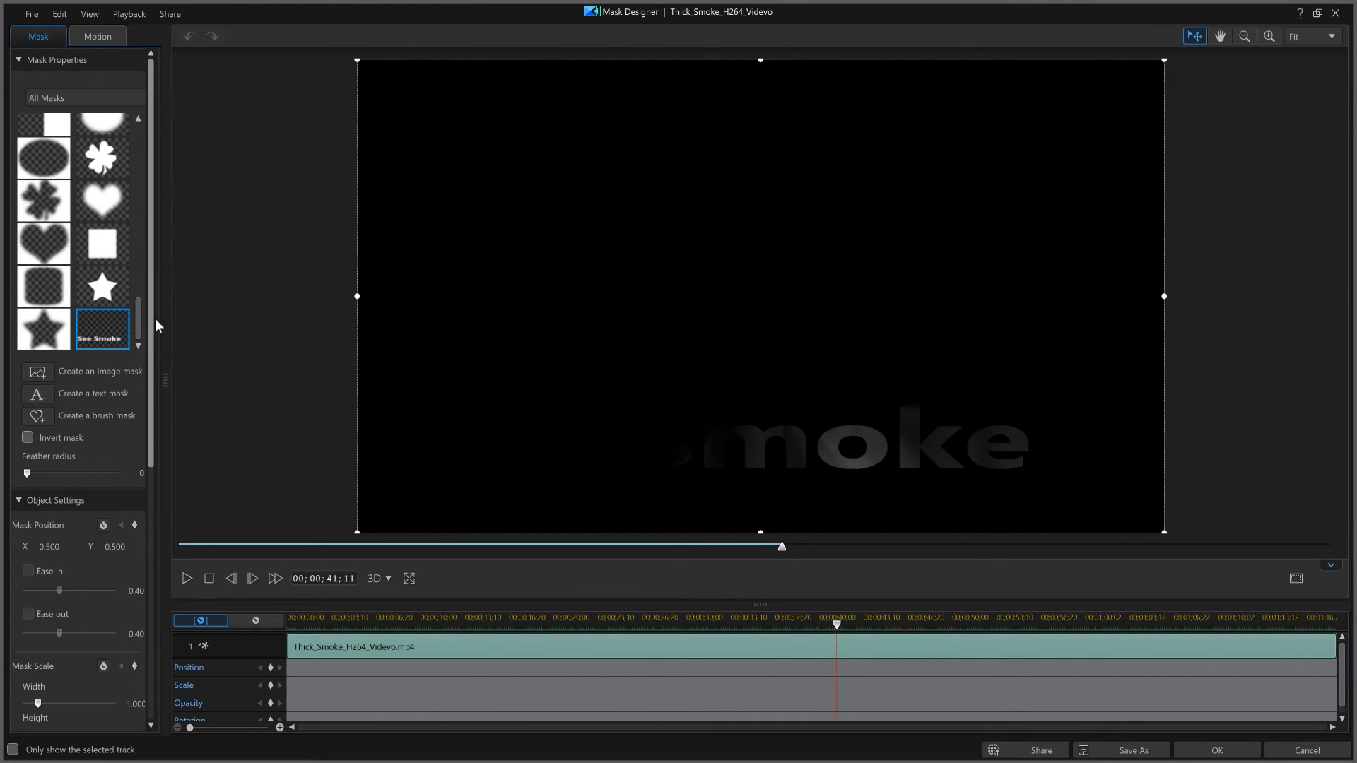
right_click(113, 333)
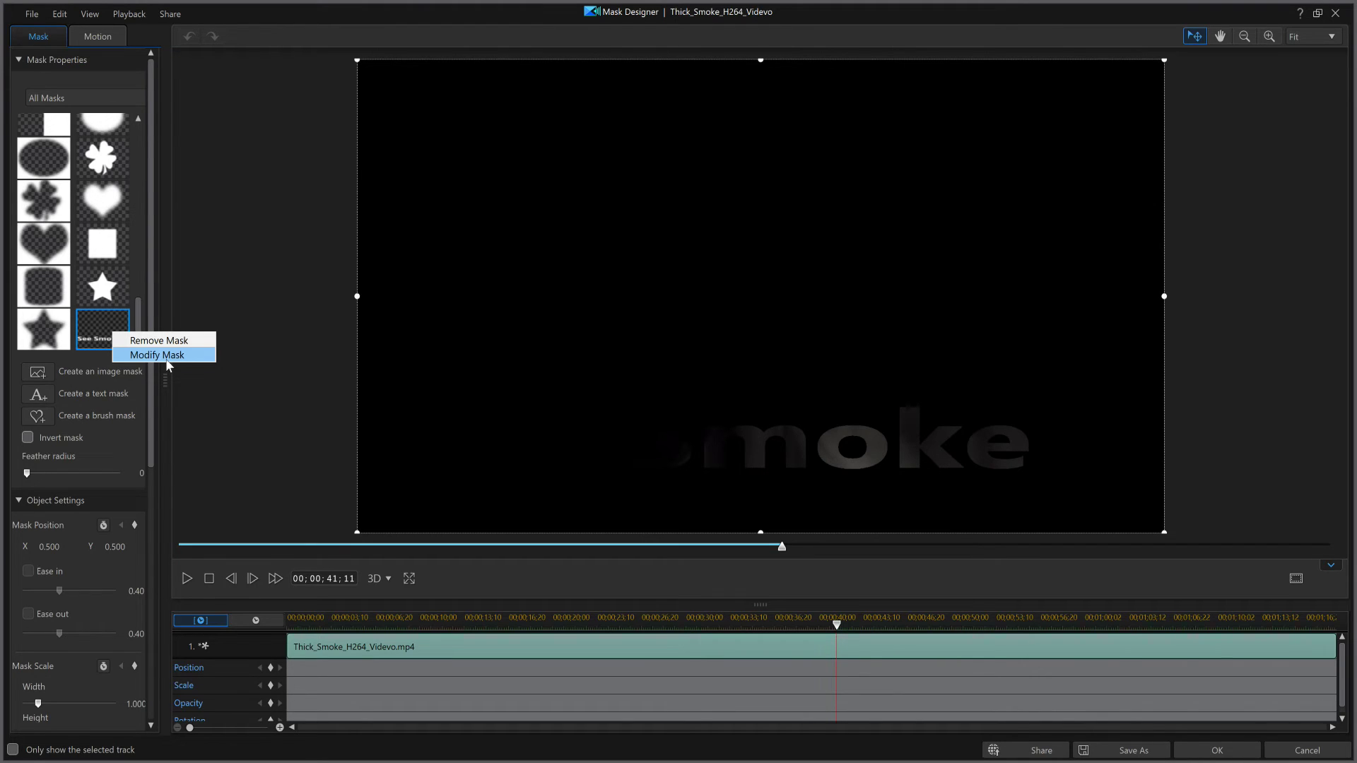
click(167, 359)
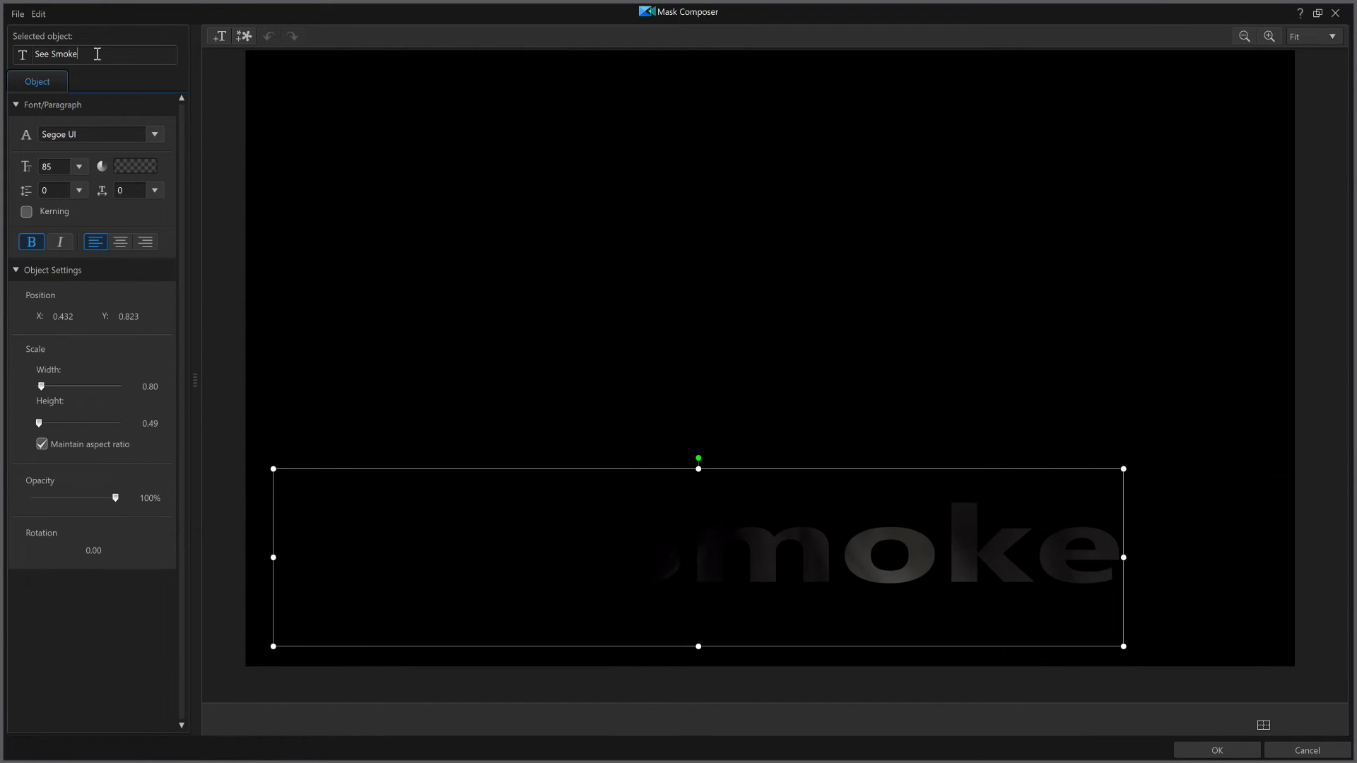
- Replace the mask text with 'Cool Smoke' and confirm both mask dialogs
drag(97, 54, 3, 49)
text(Cool Smoke)
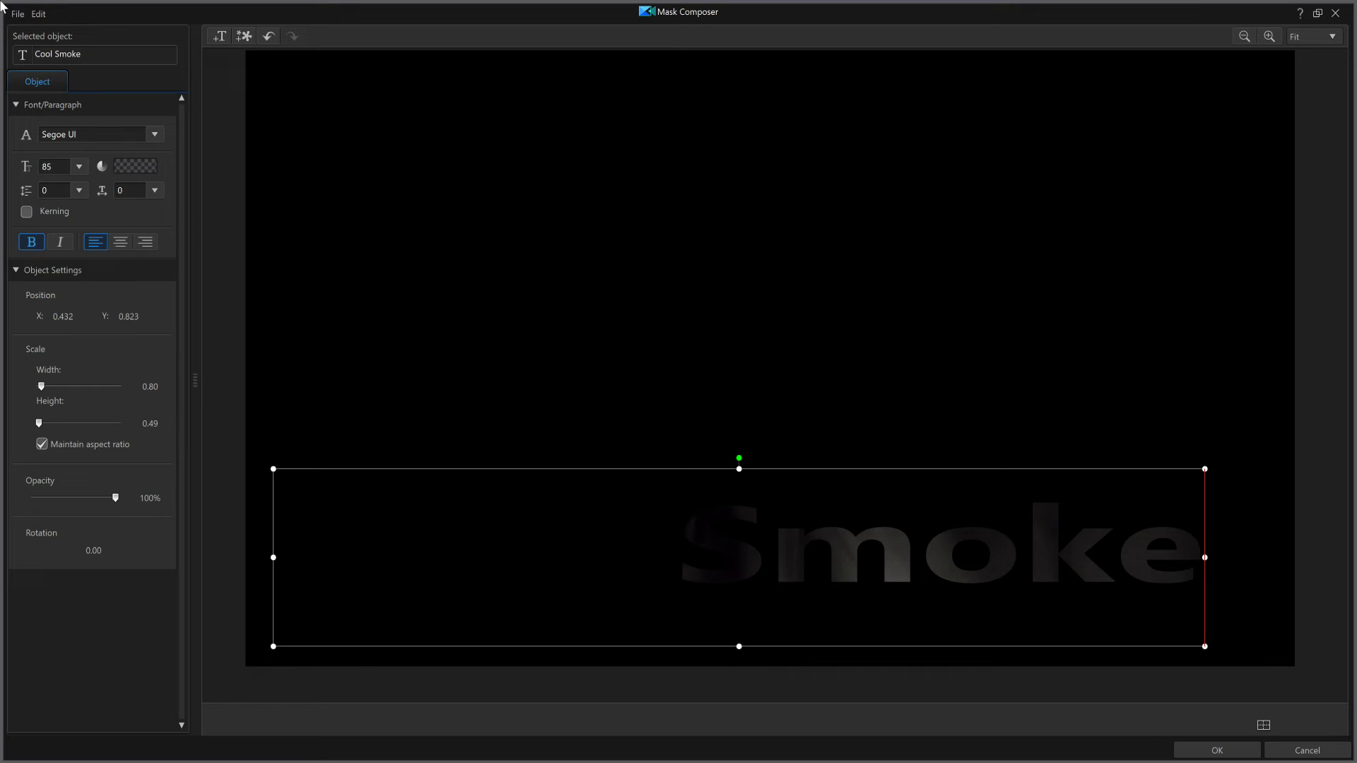
click(1217, 751)
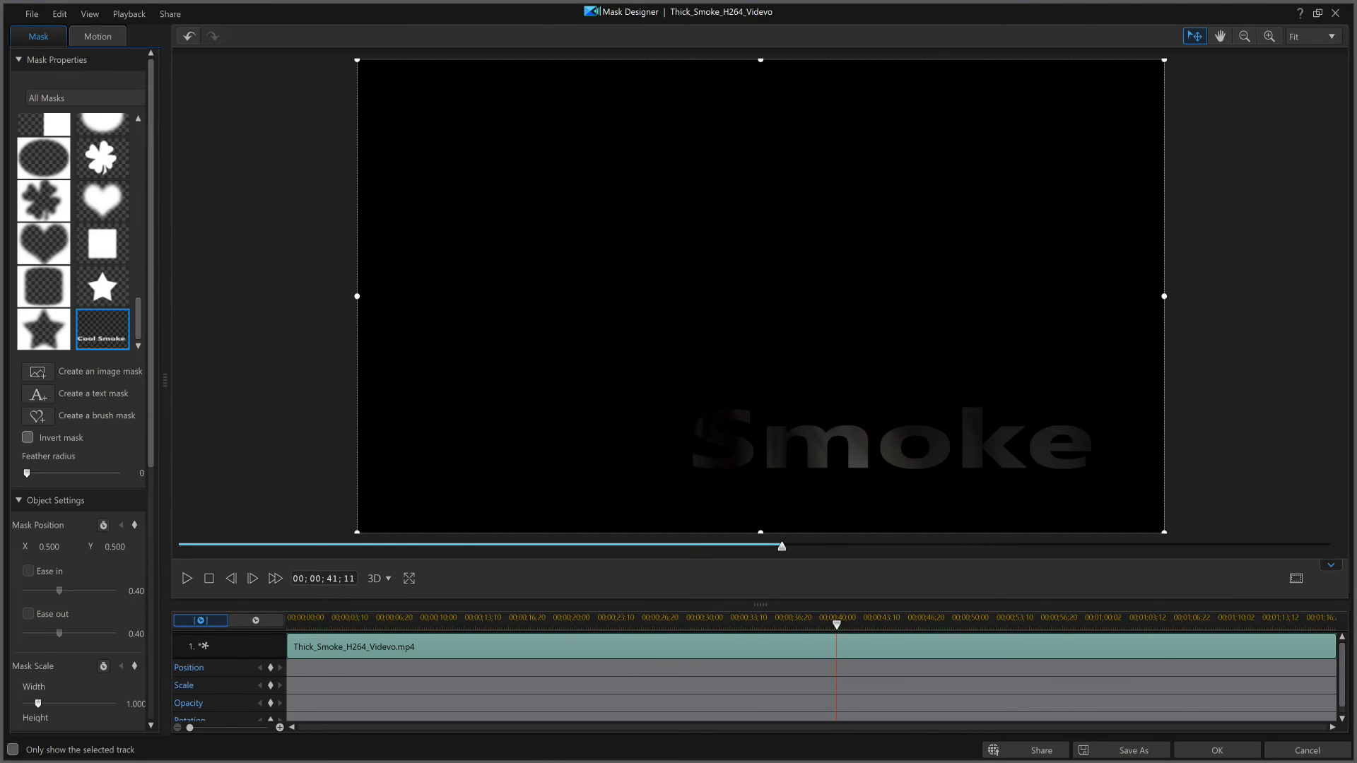
click(1217, 751)
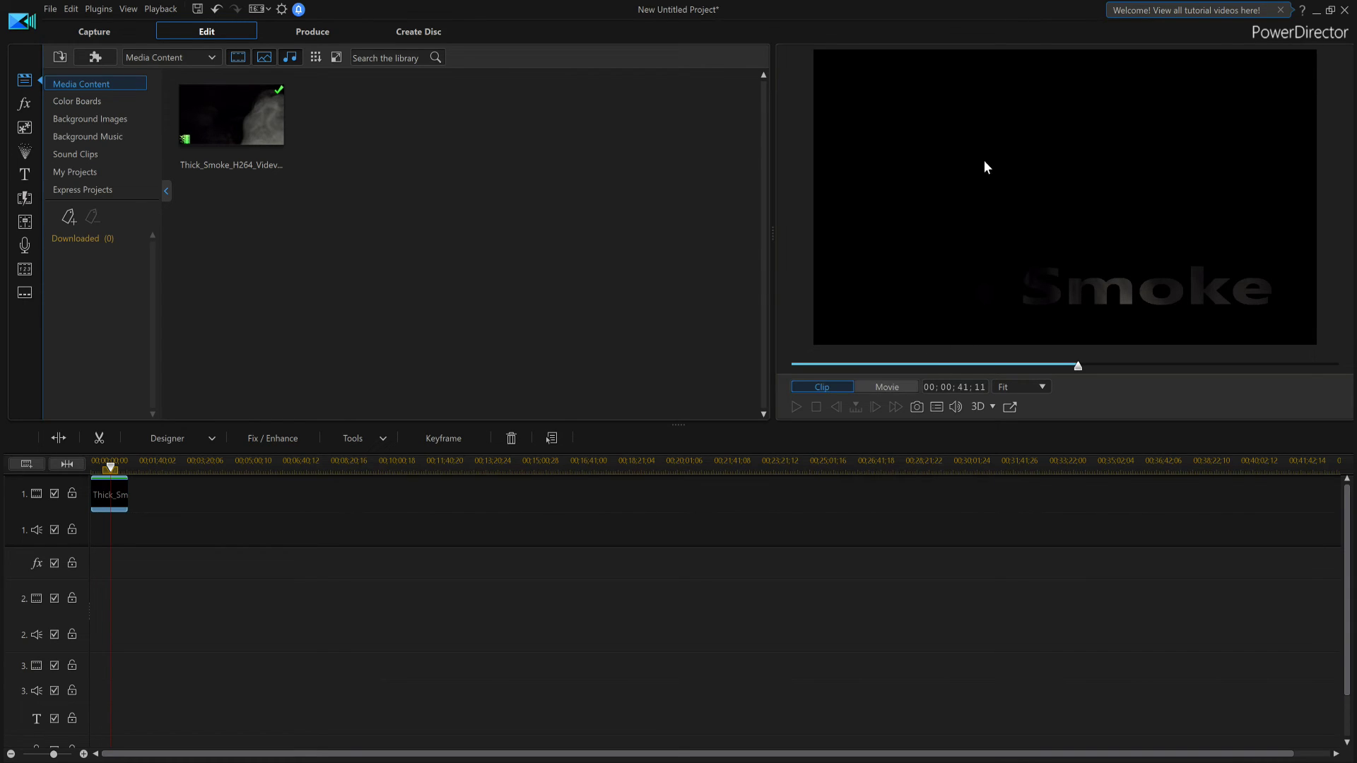
- Play the preview from about 21 seconds to watch smoke fill the 'Cool Smoke' lettering
click(945, 365)
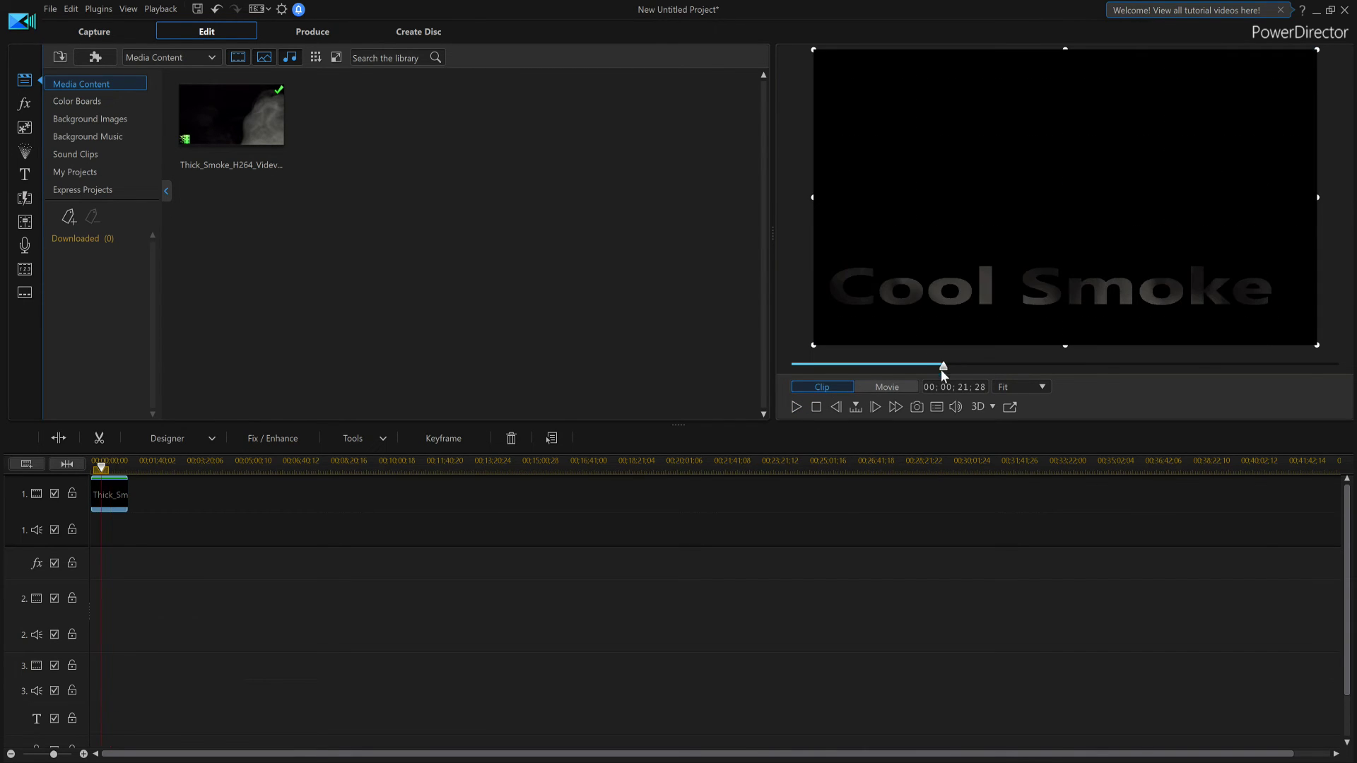
click(795, 409)
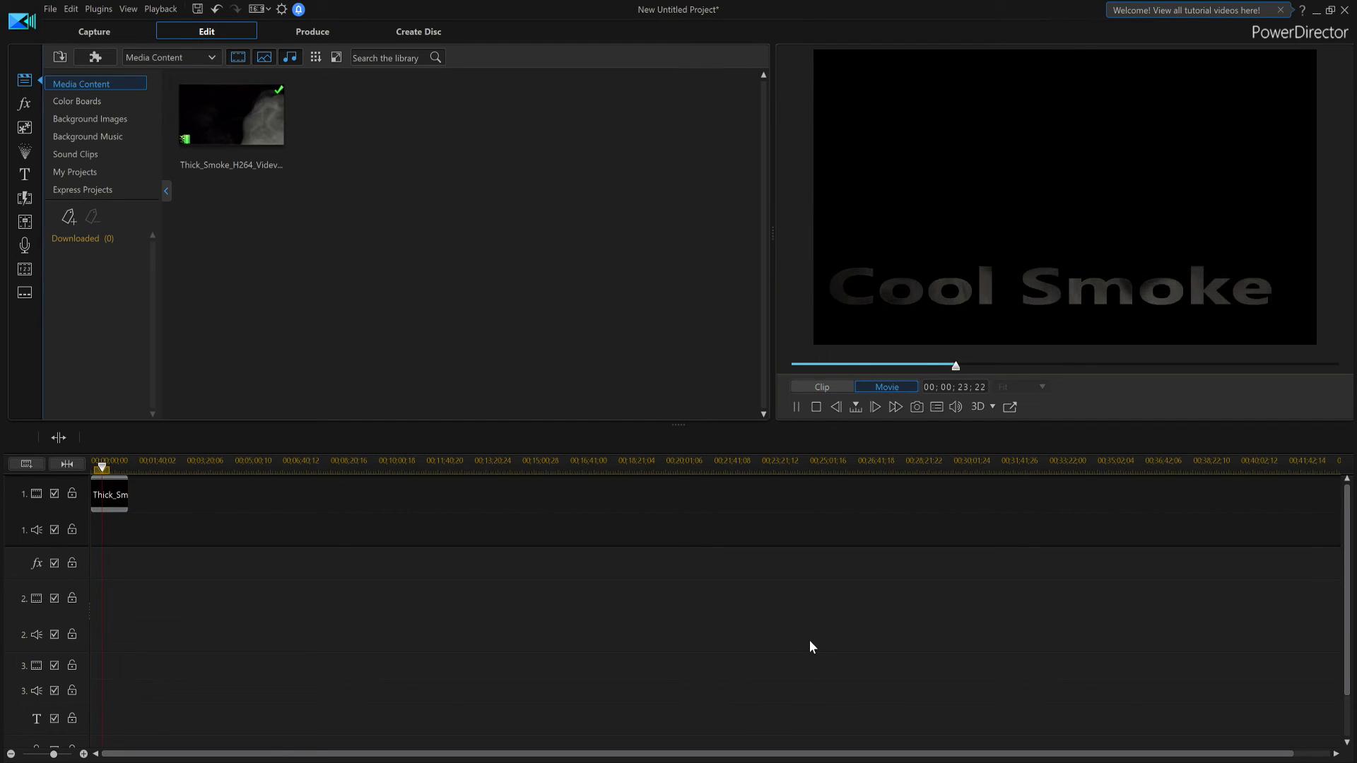